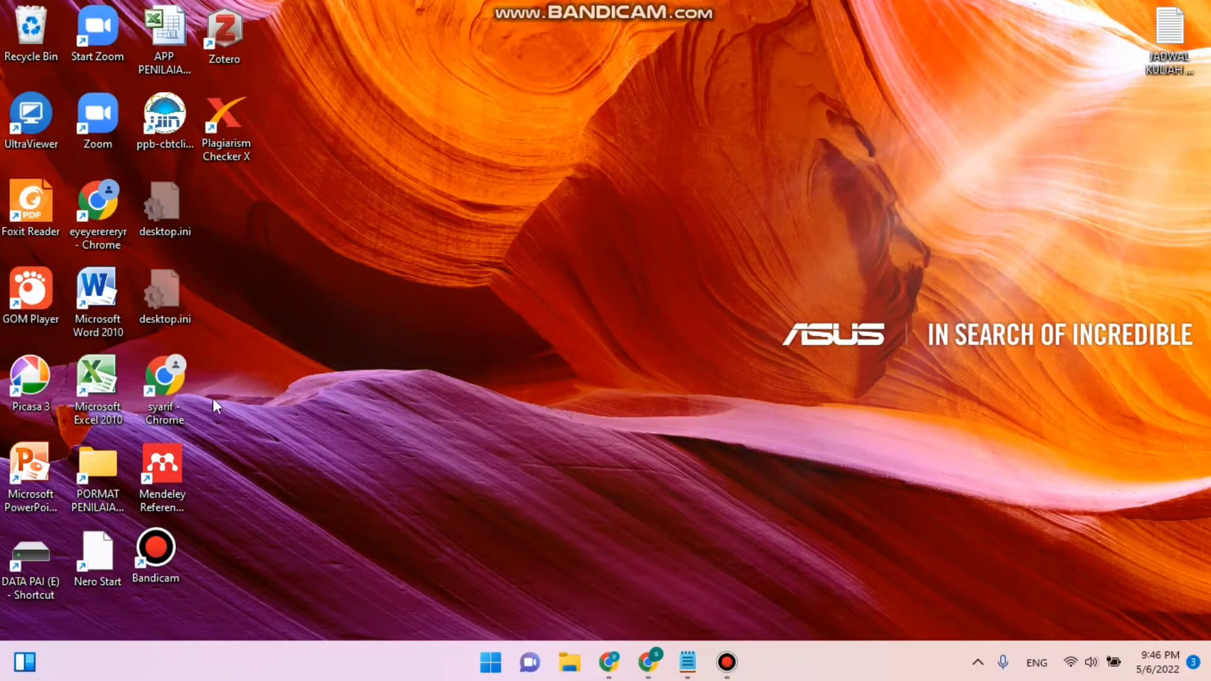
# - Search Google for "download quran inword lajnah kemenag" and open the "Unduhan - Quran Kemenag in Word" result
pyautogui.click(646, 674)
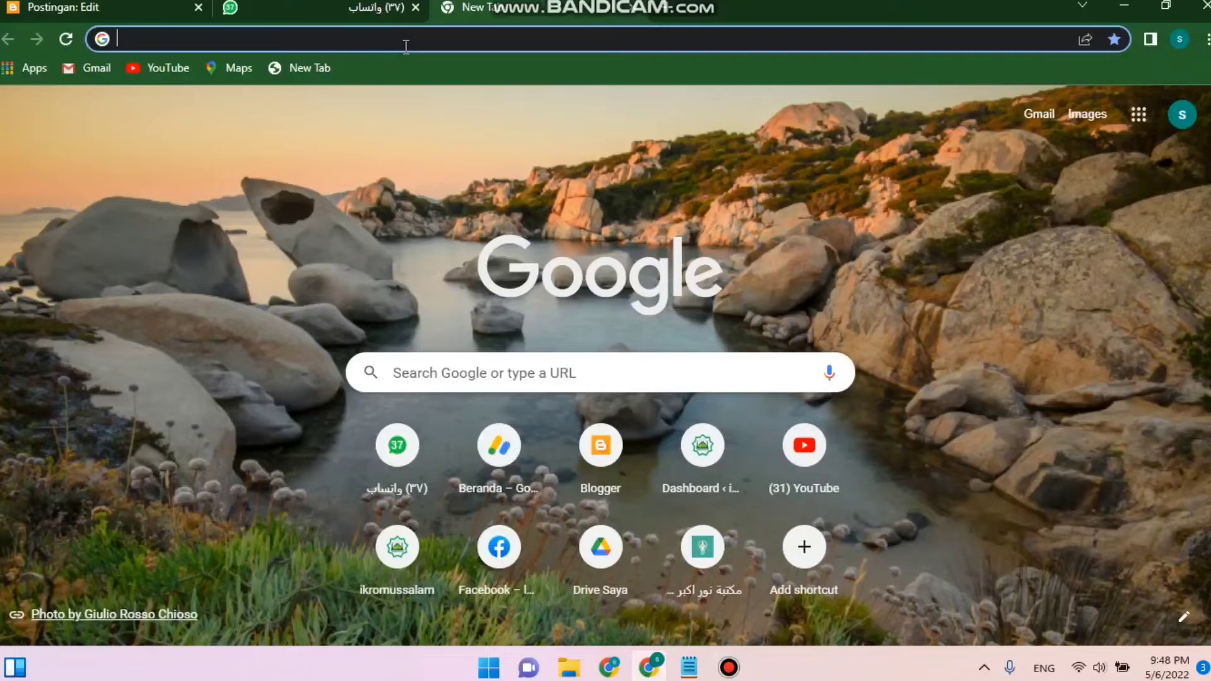
pyautogui.write('dow')
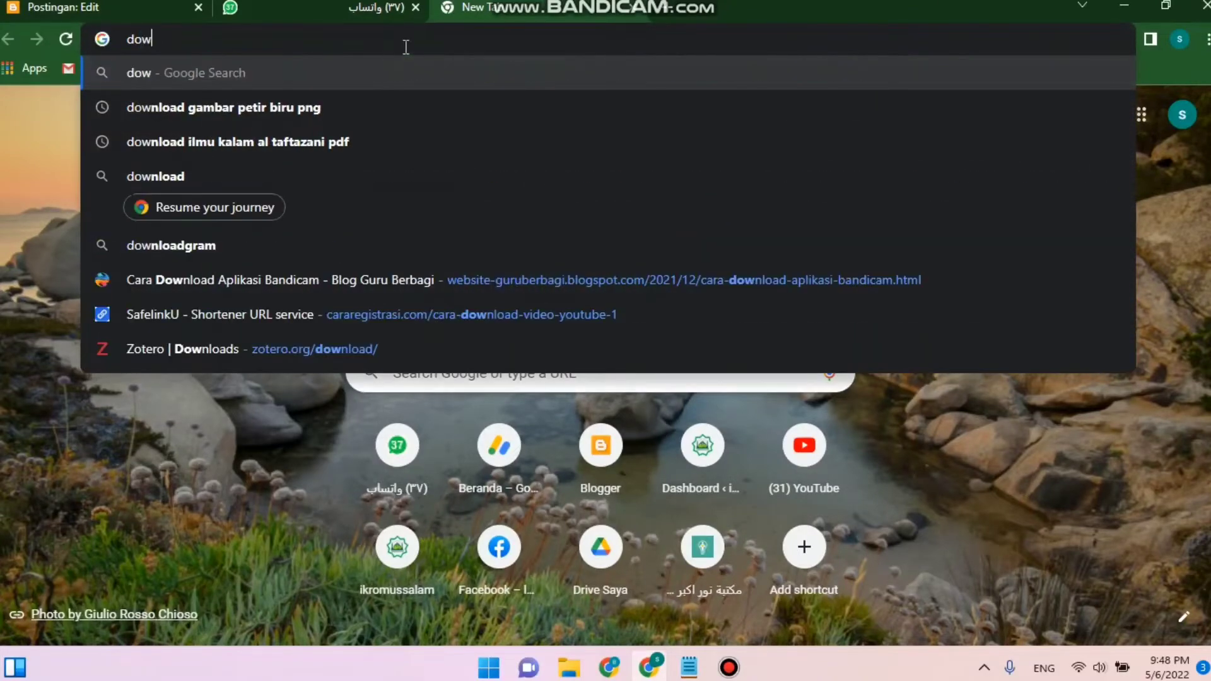
pyautogui.write('nload ')
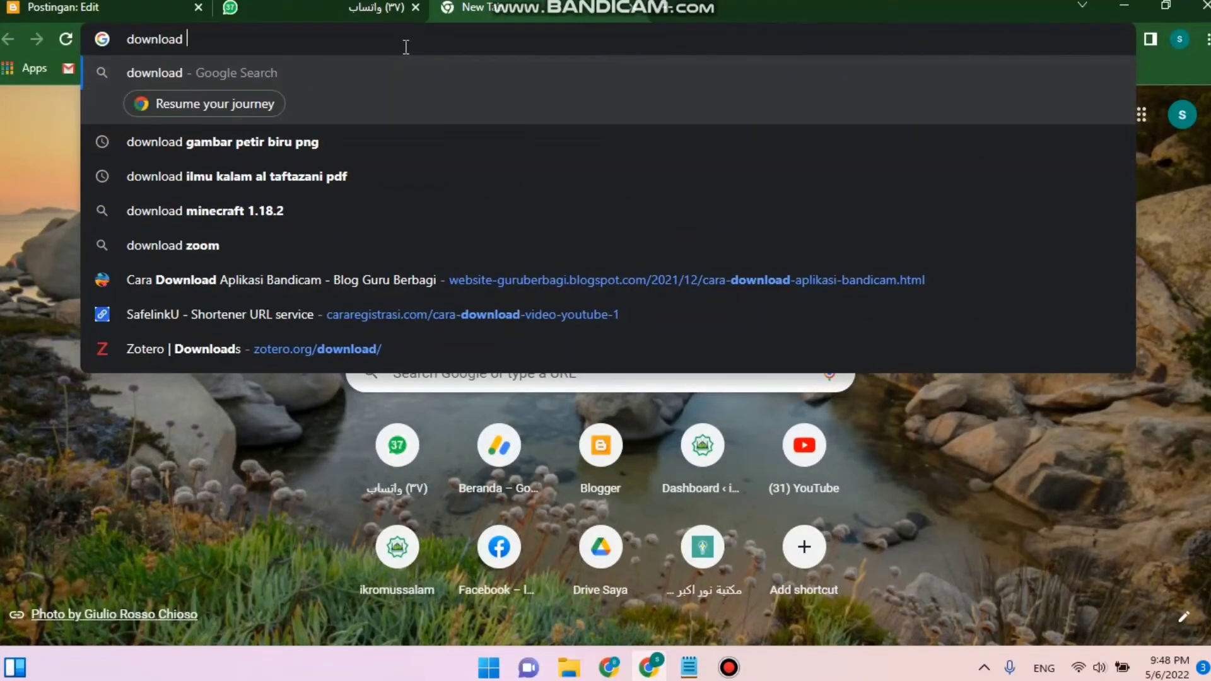
pyautogui.write('quran in')
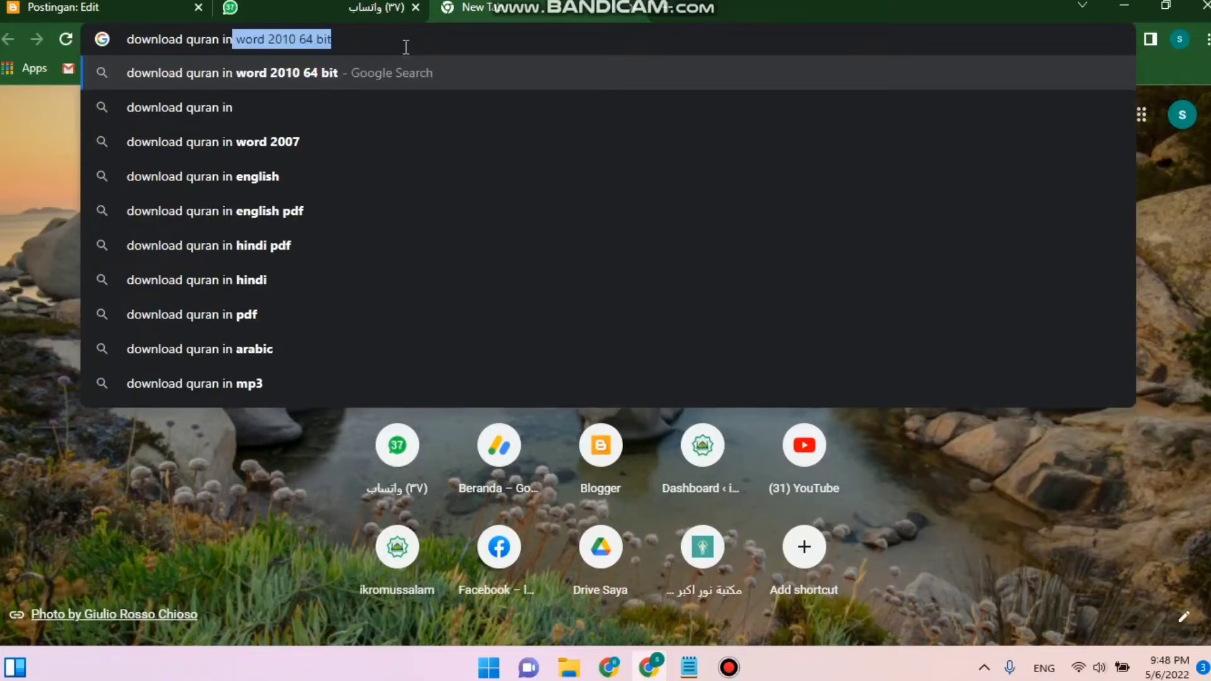
pyautogui.write('wor')
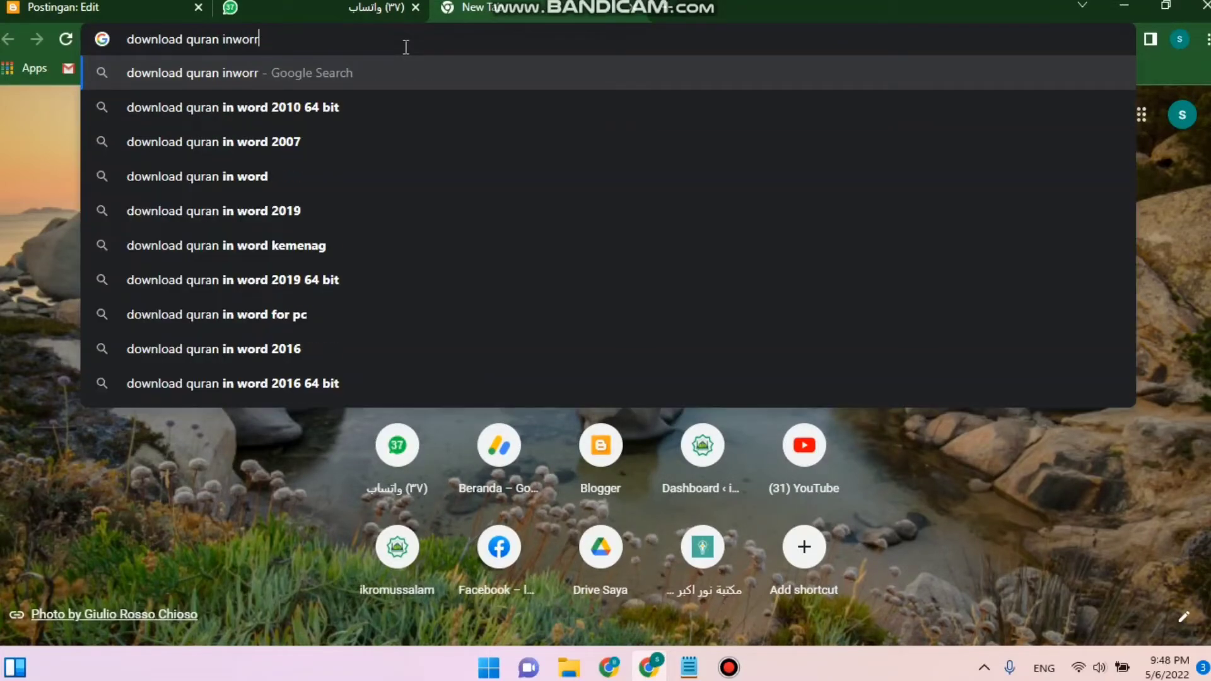
pyautogui.write('d lajnah kemenag')
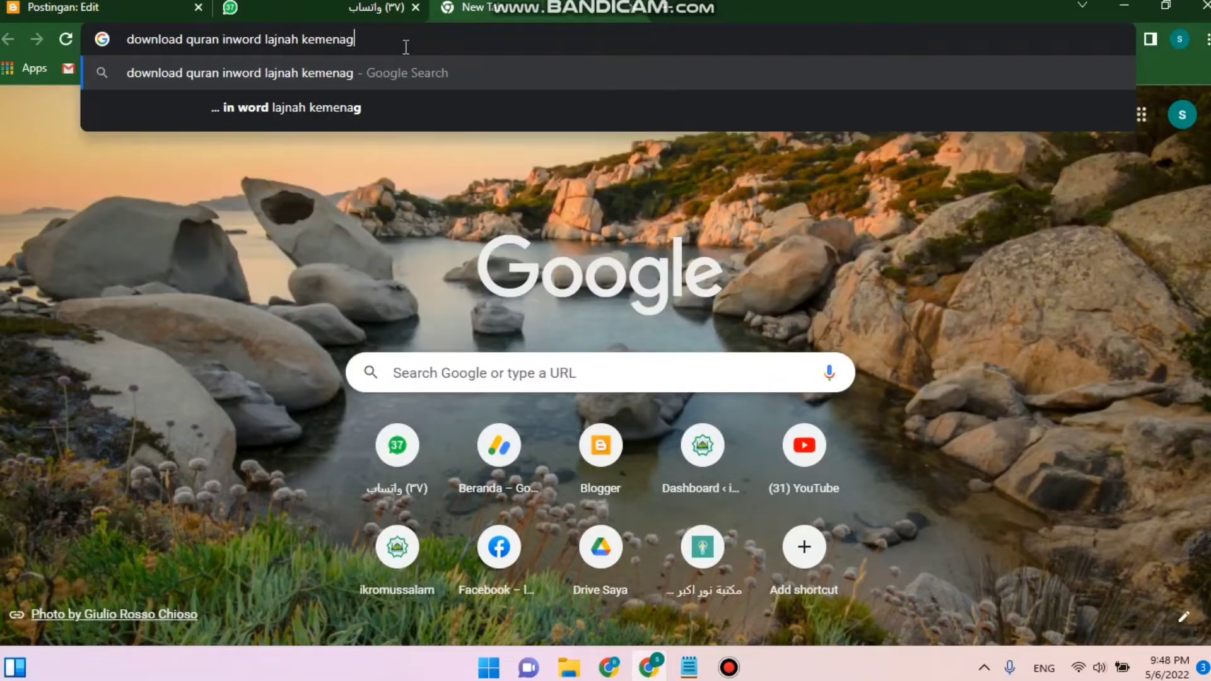
pyautogui.press('Return')
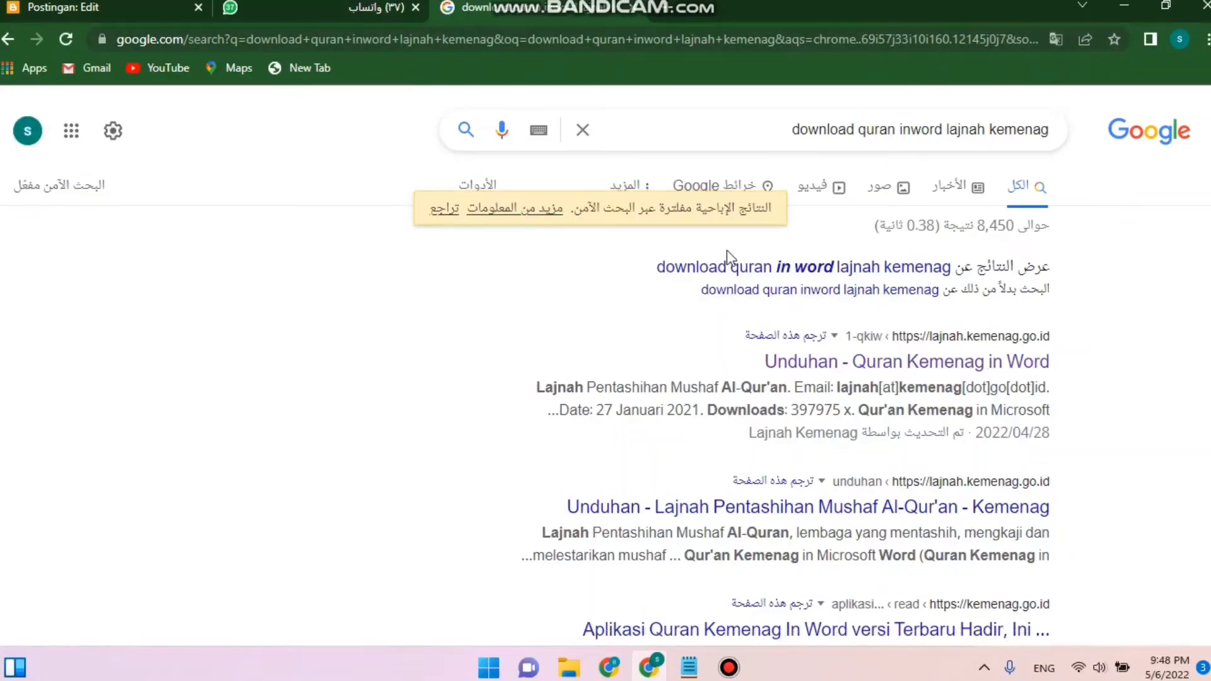
pyautogui.click(725, 292)
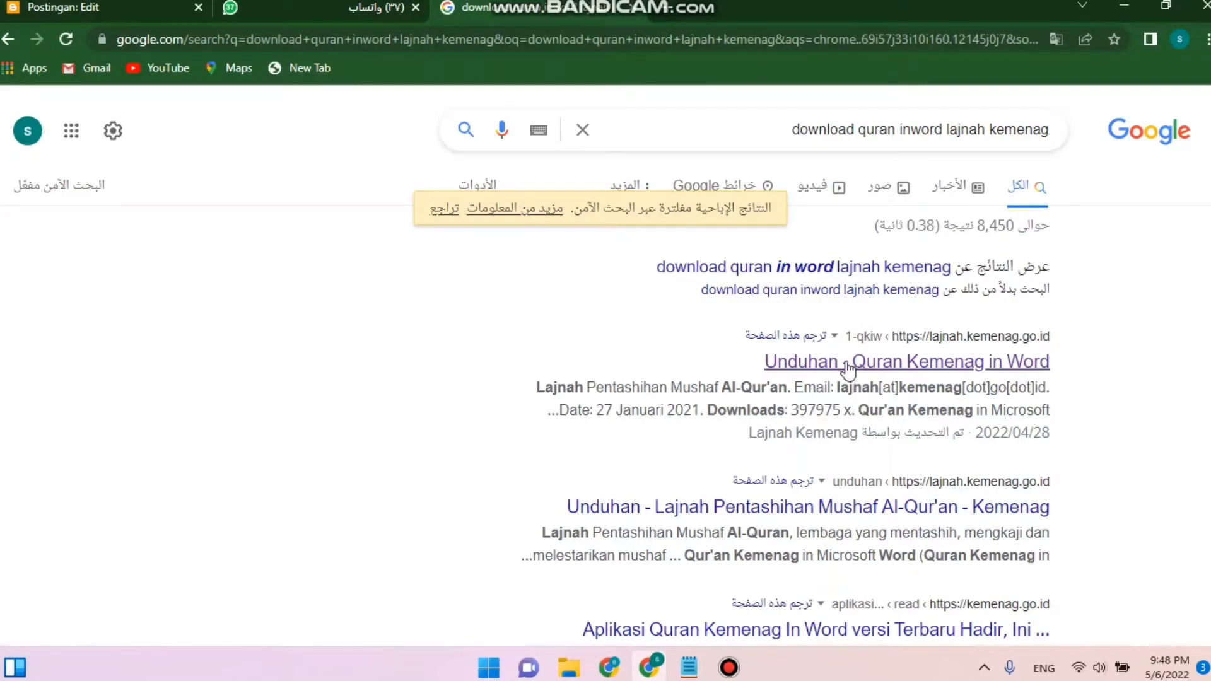
pyautogui.click(923, 365)
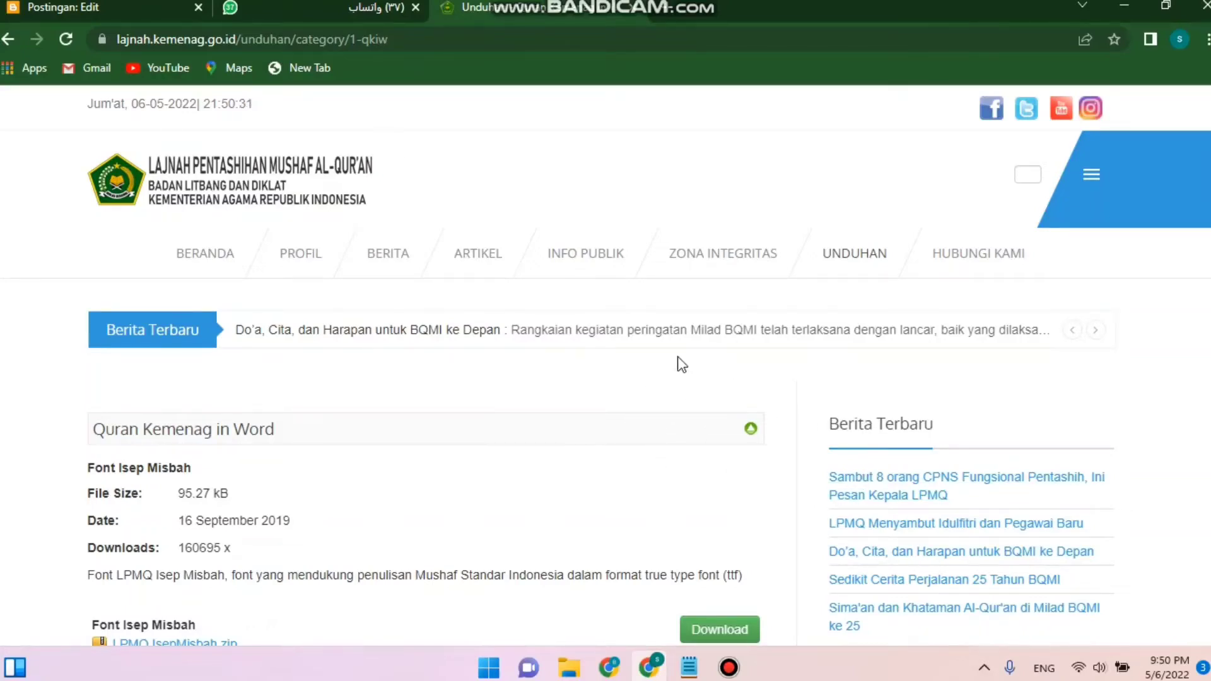
# - Download the Qur'an Kemenag in Microsoft Word package QuranKemenagInMsWord_v2.zip from the page
pyautogui.scroll(-3, 511, 346)
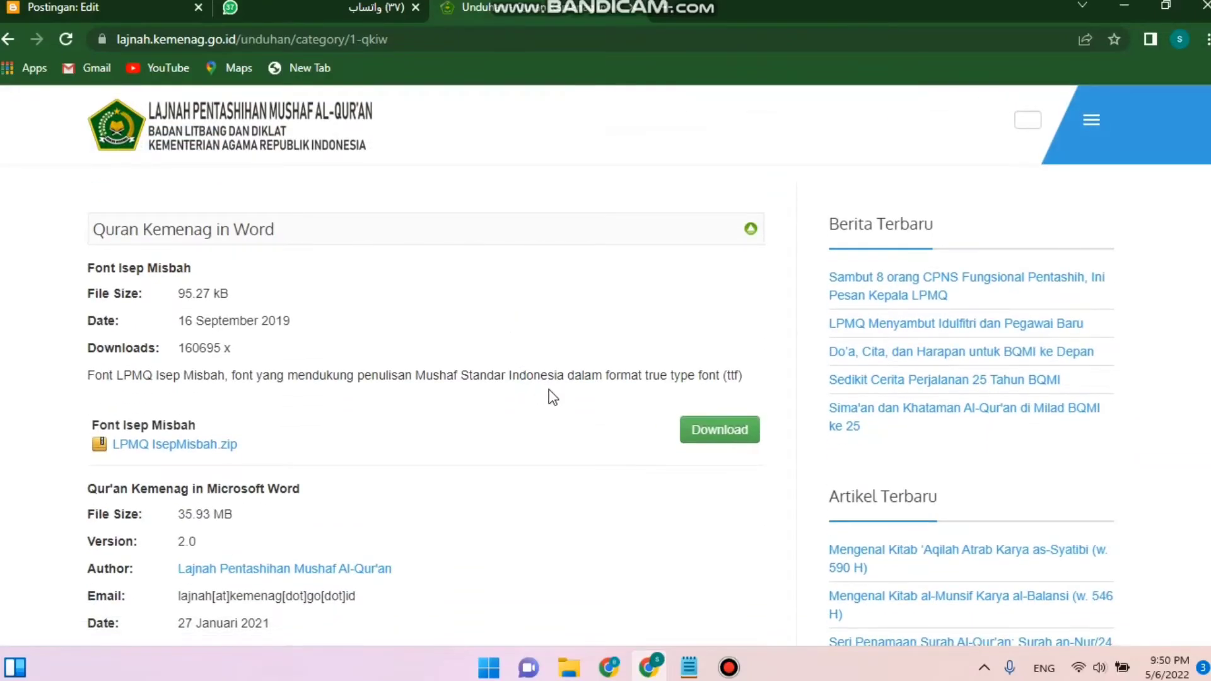
pyautogui.scroll(-6, 552, 397)
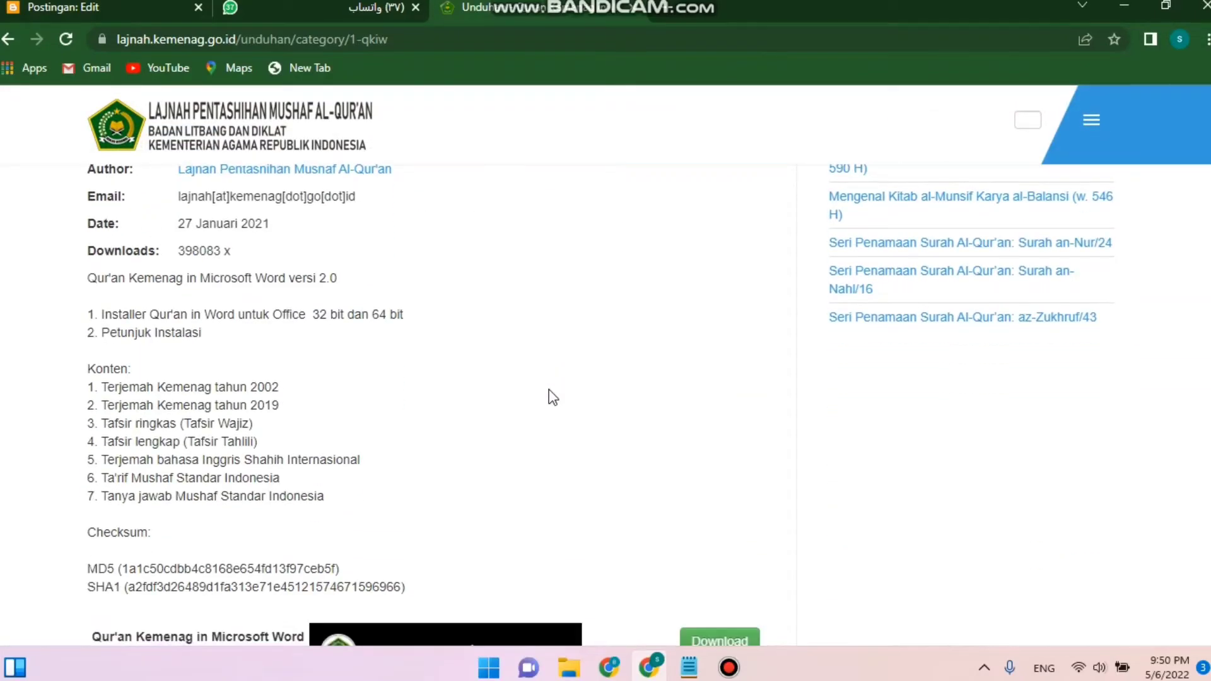
pyautogui.scroll(7, 550, 400)
pyautogui.scroll(-12, 555, 414)
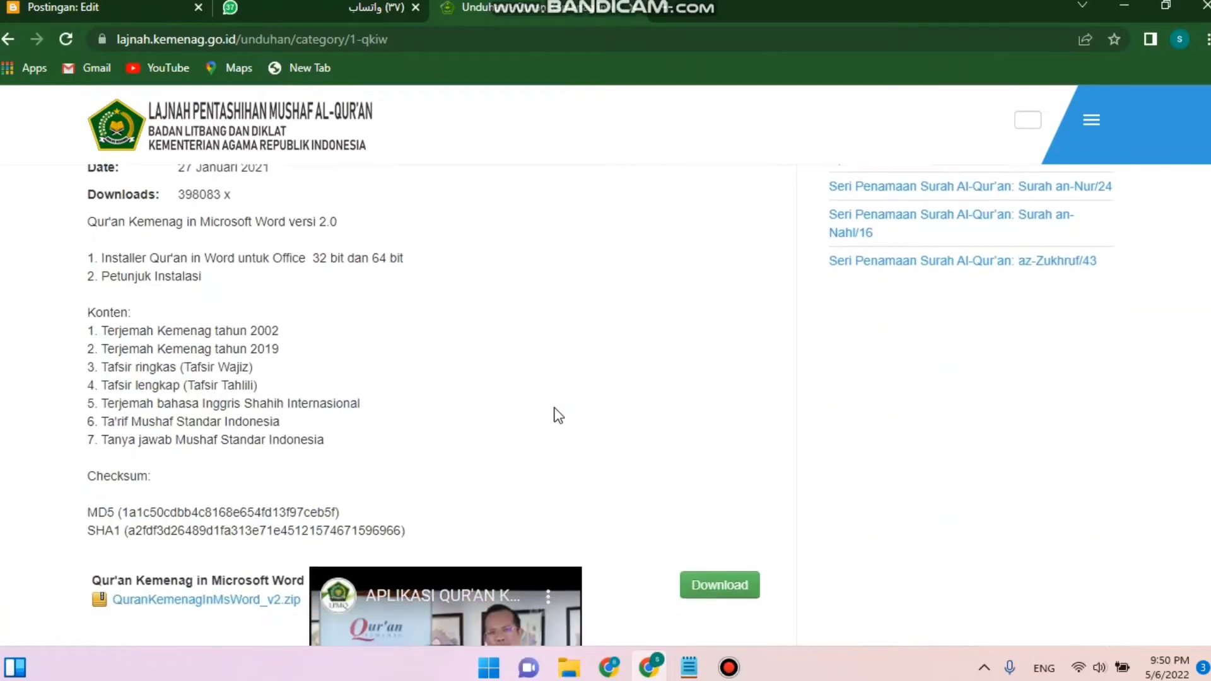
pyautogui.scroll(-3, 556, 414)
pyautogui.scroll(10, 555, 414)
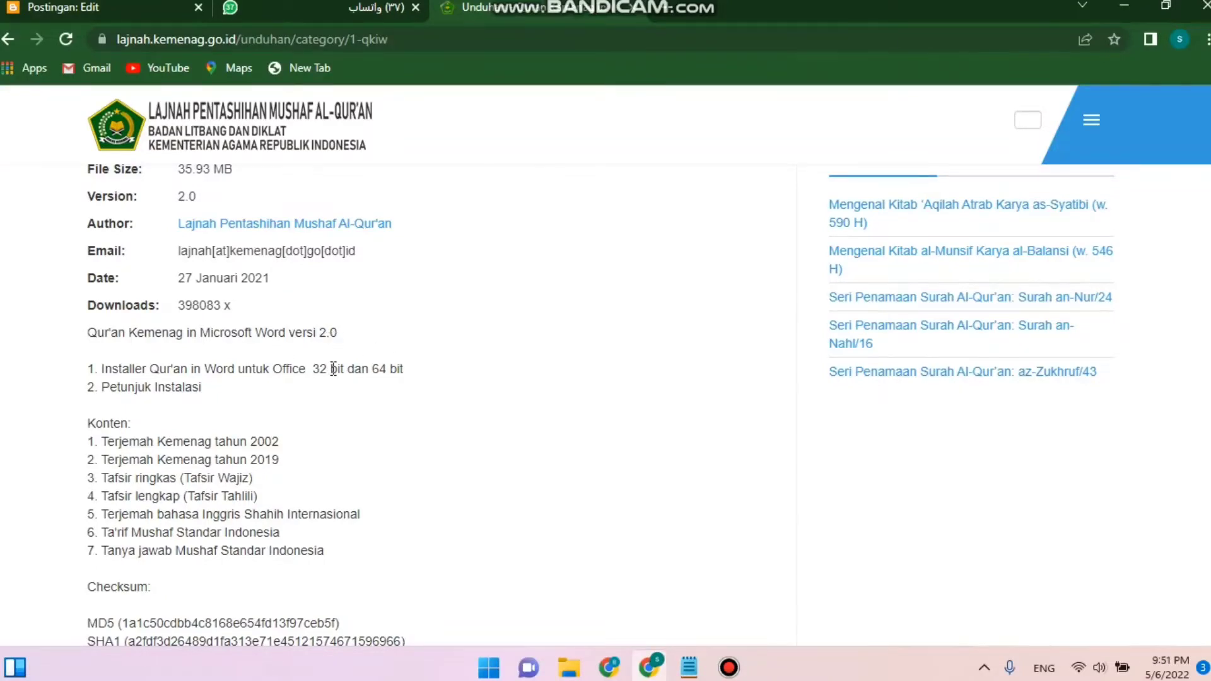
pyautogui.scroll(-3, 297, 379)
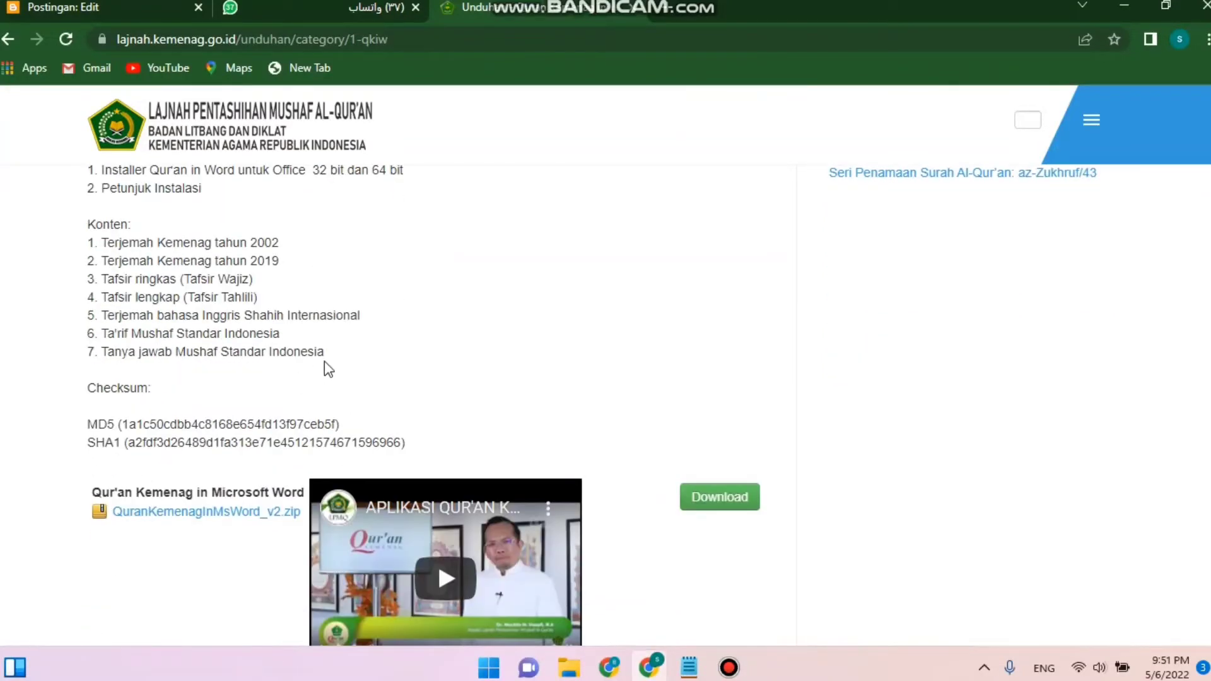
pyautogui.scroll(3, 328, 369)
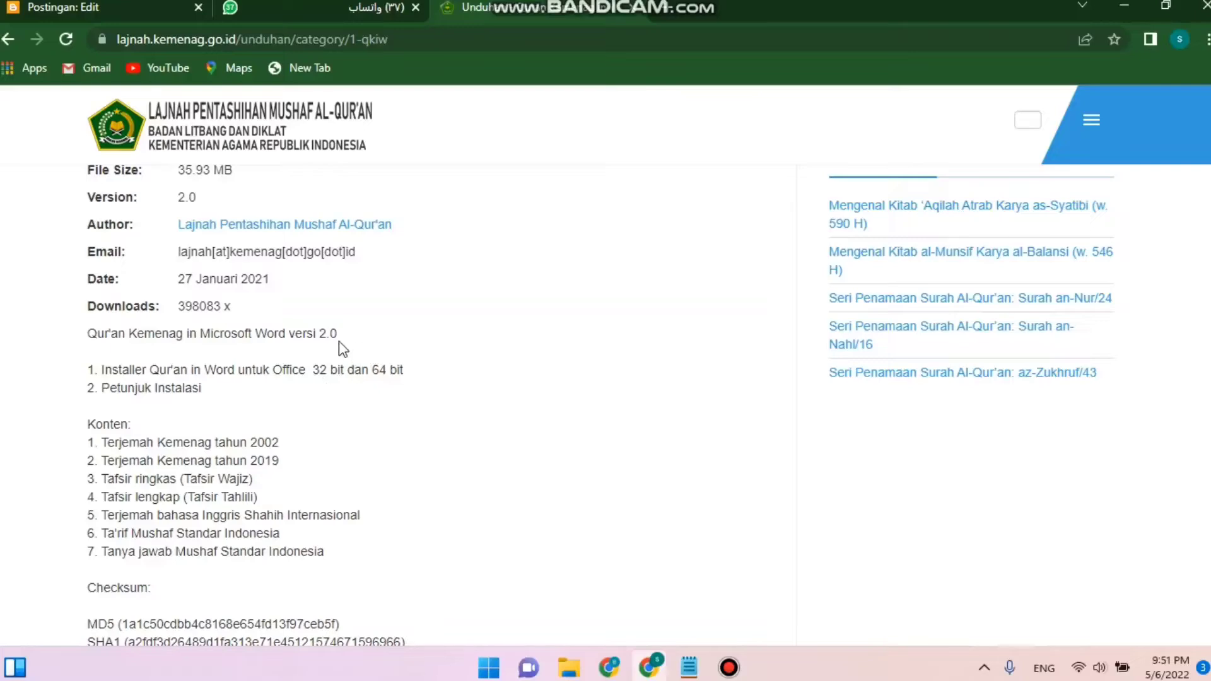
pyautogui.scroll(-3, 341, 392)
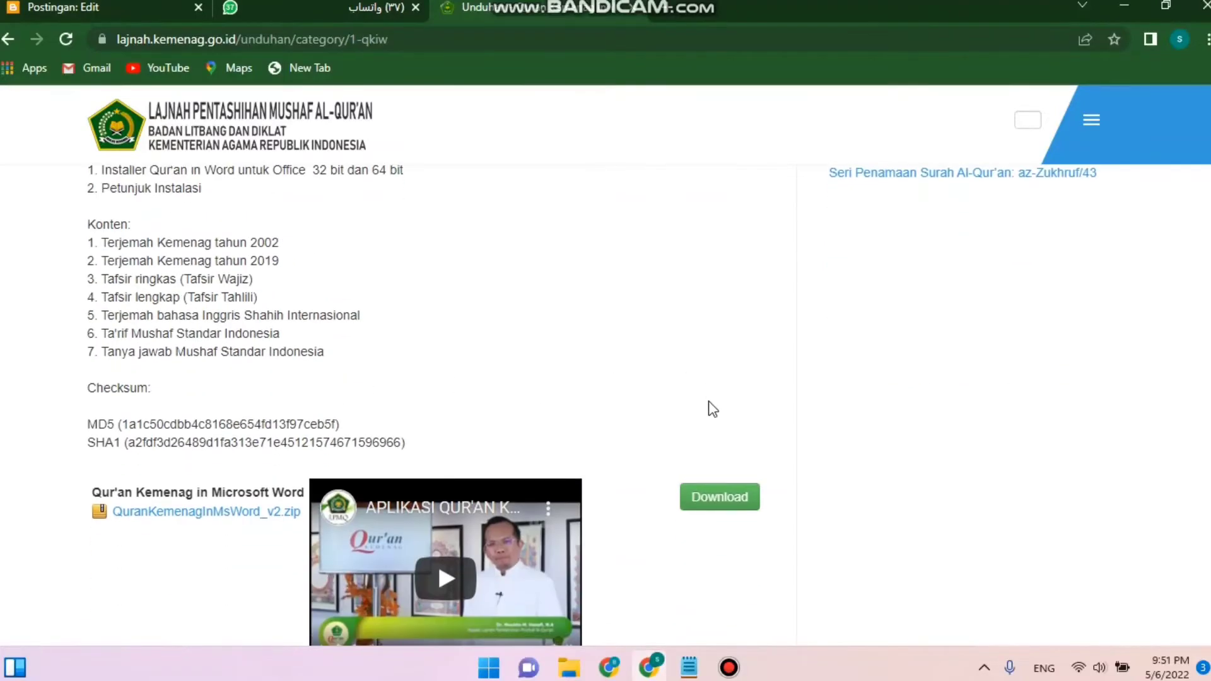
pyautogui.click(724, 498)
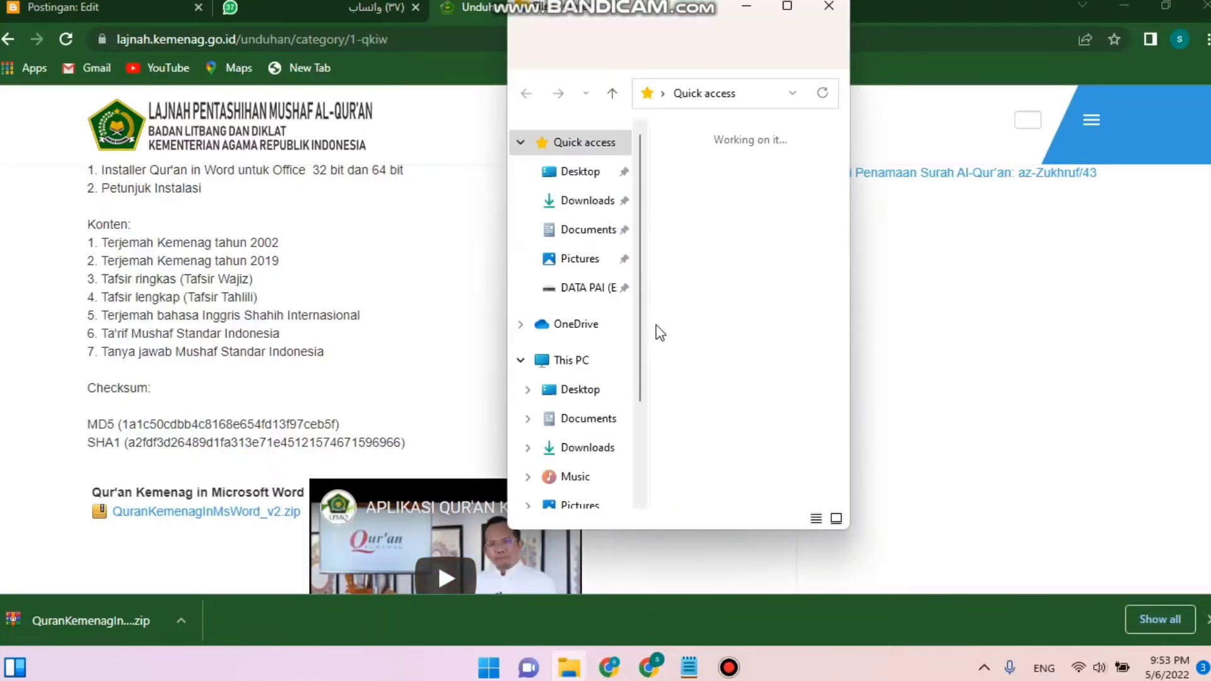
# - Open the Downloads folder and extract the QuranKemenagInMsWord_v2 (1).zip archive into its default folder
pyautogui.click(590, 211)
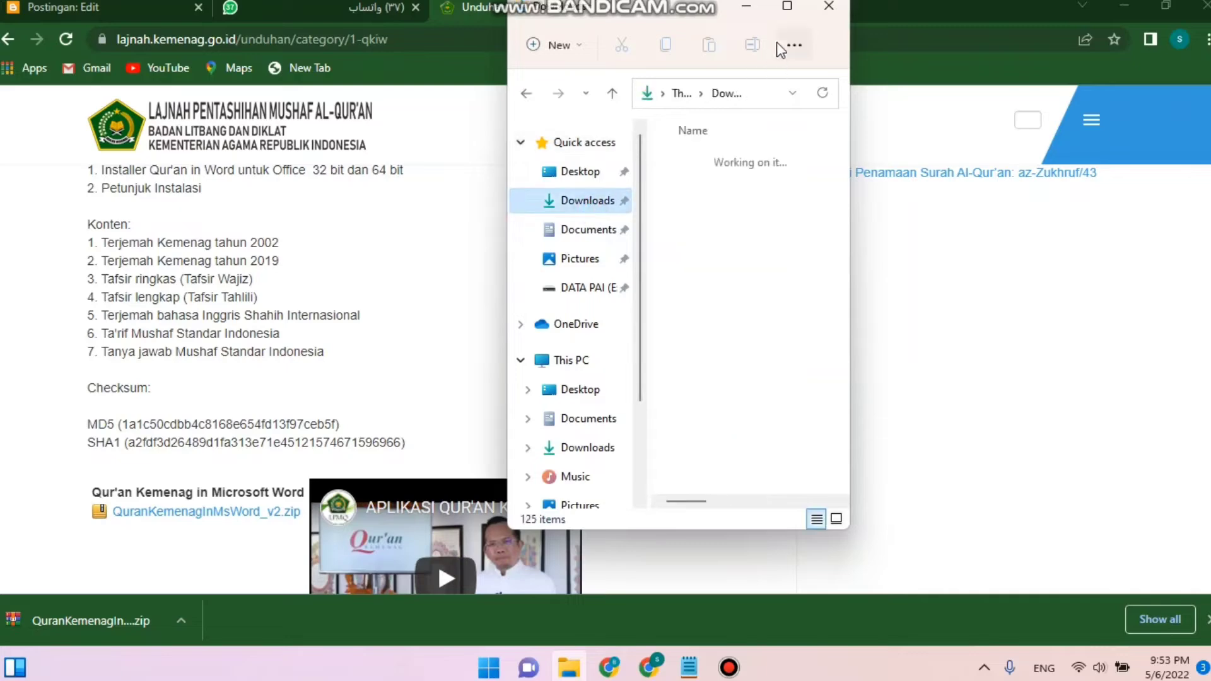
pyautogui.click(788, 5)
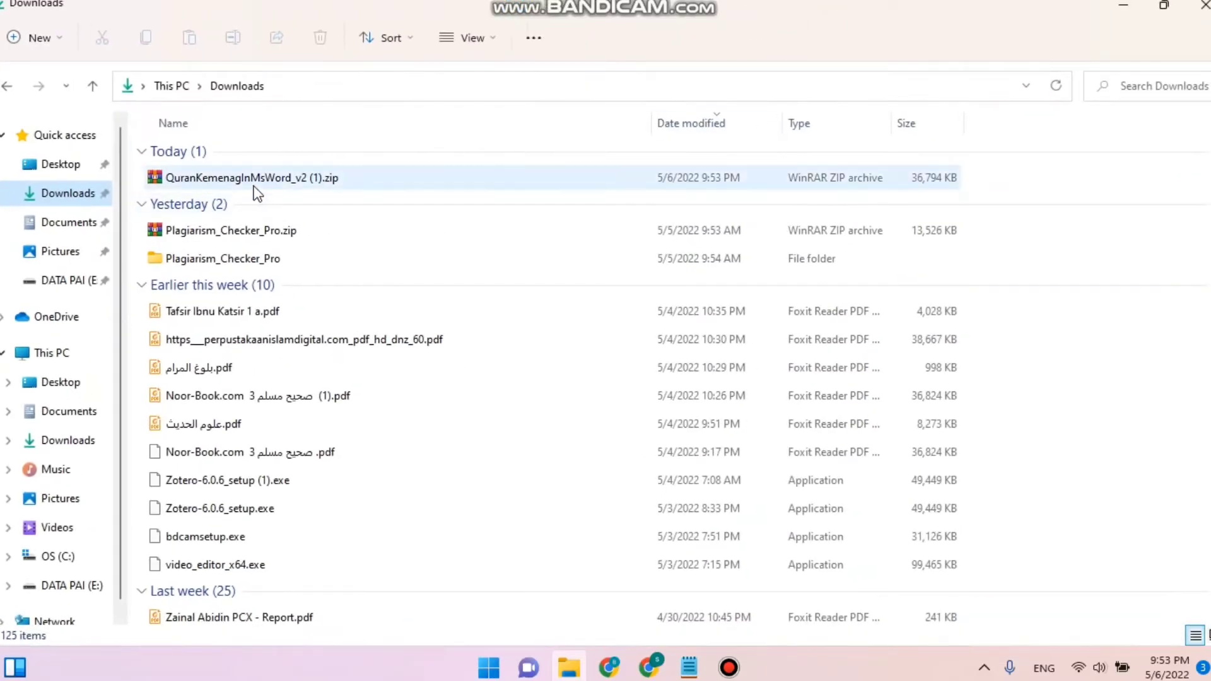
pyautogui.click(229, 174)
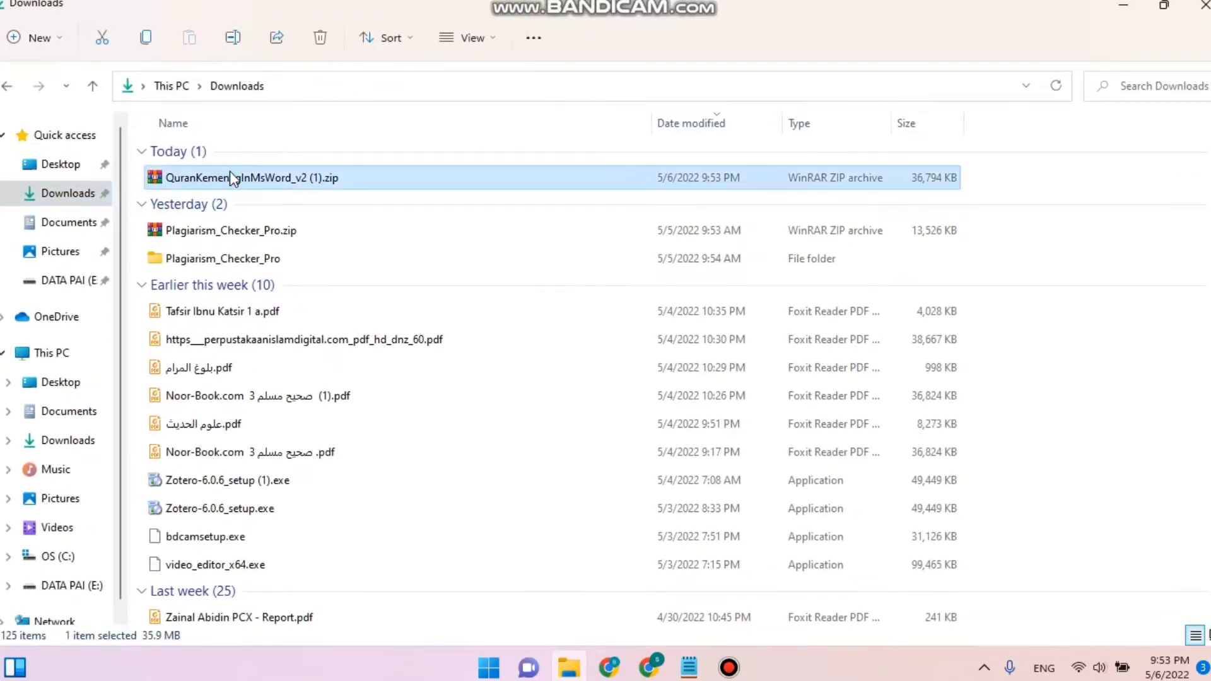
pyautogui.doubleClick(229, 174)
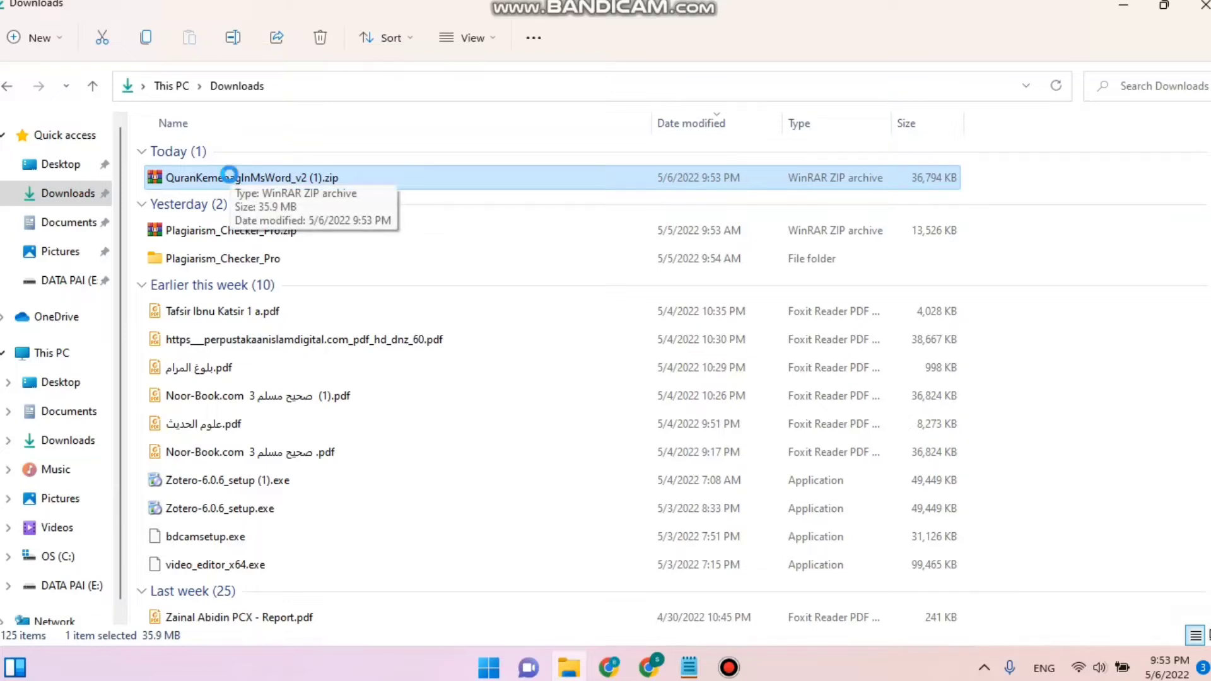
pyautogui.doubleClick(230, 175)
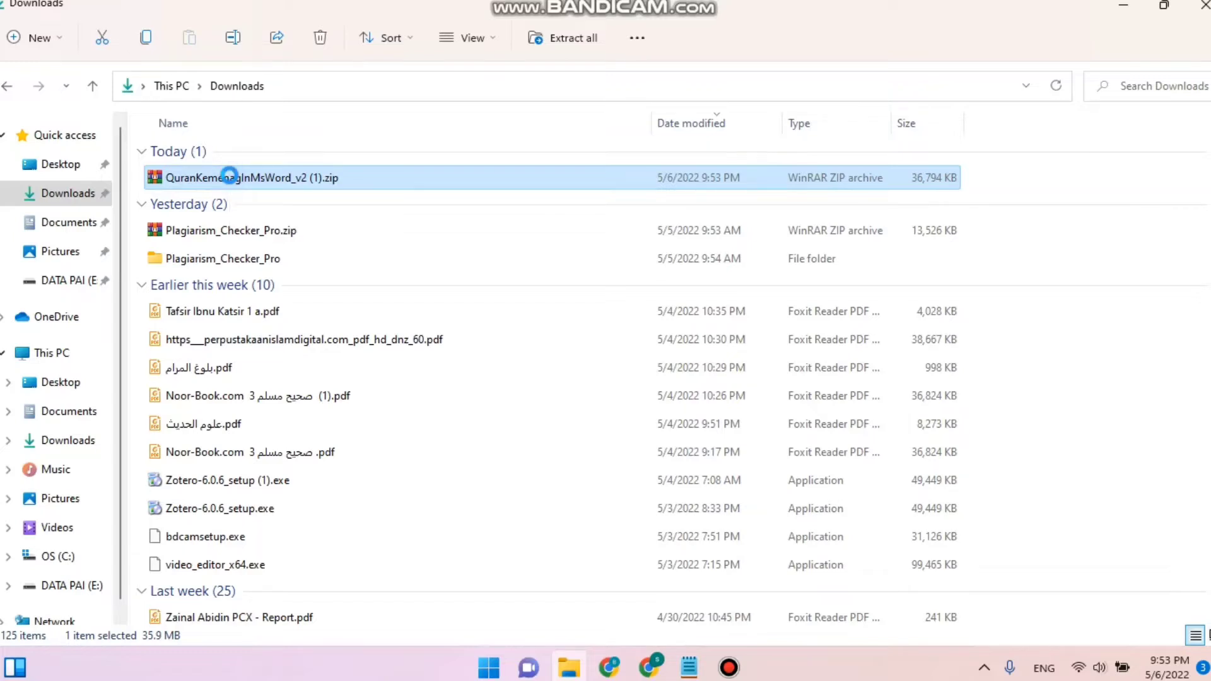
pyautogui.rightClick(231, 178)
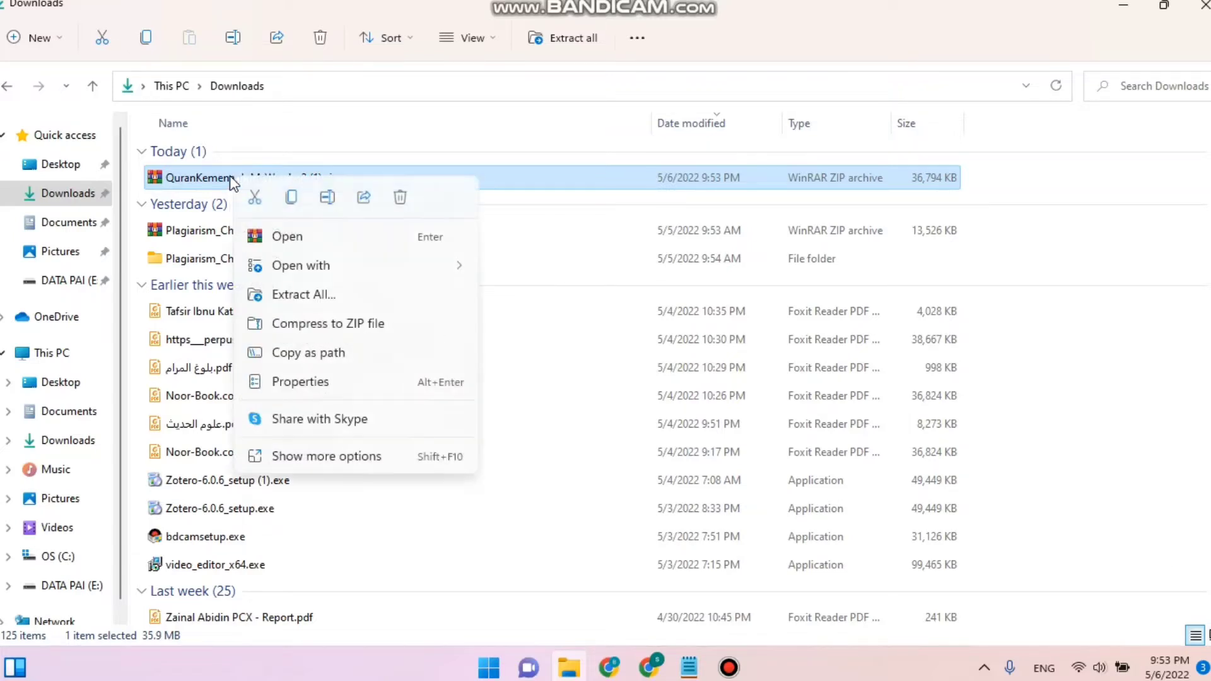
pyautogui.click(290, 295)
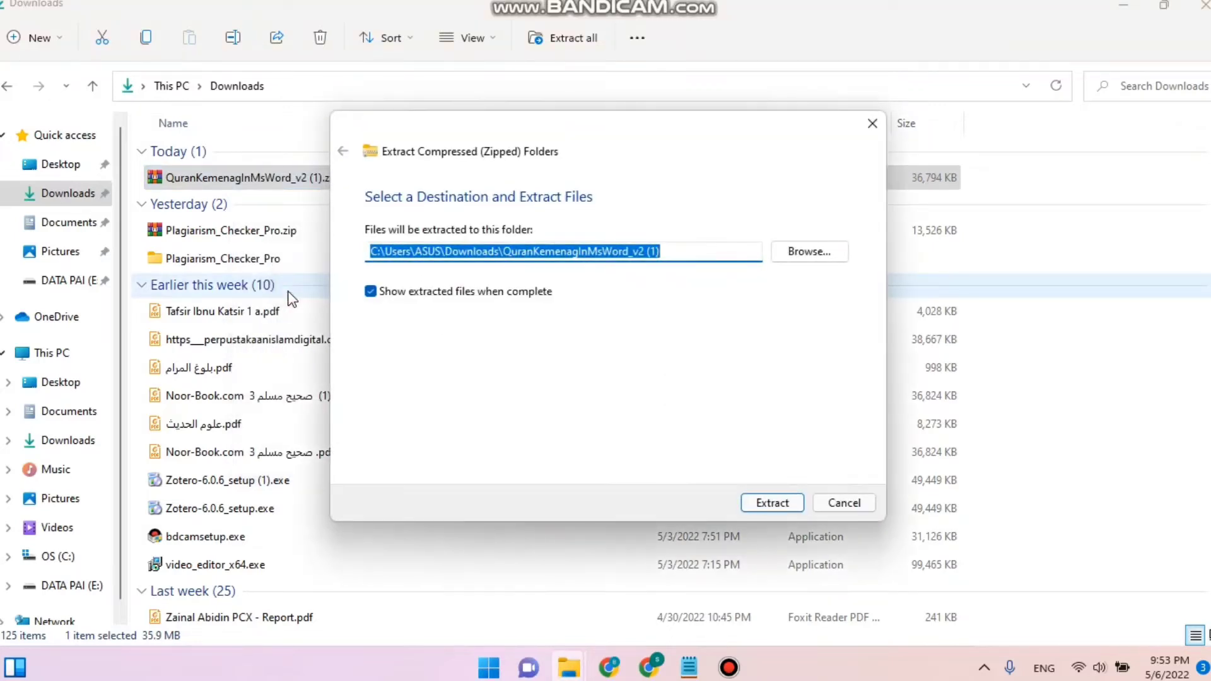
pyautogui.click(764, 502)
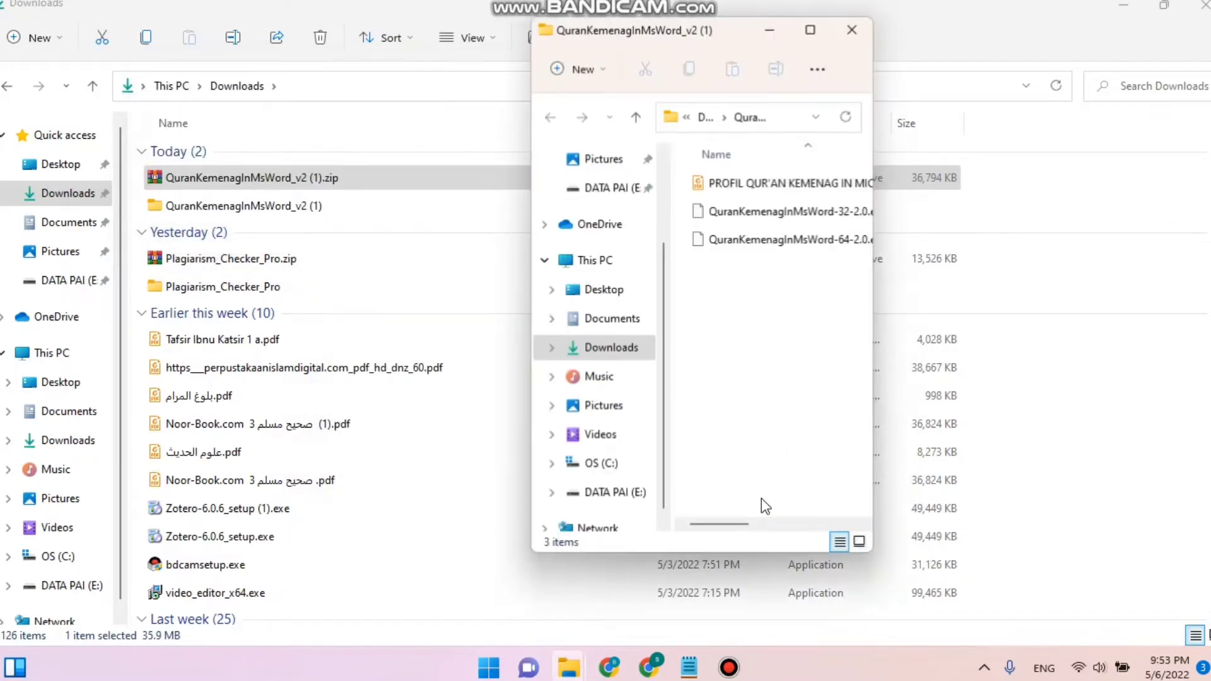
# - Run the QuranKemenagInMsWord-64-2.0.exe installer, allowing it past the security warning, with English as setup language
pyautogui.click(812, 32)
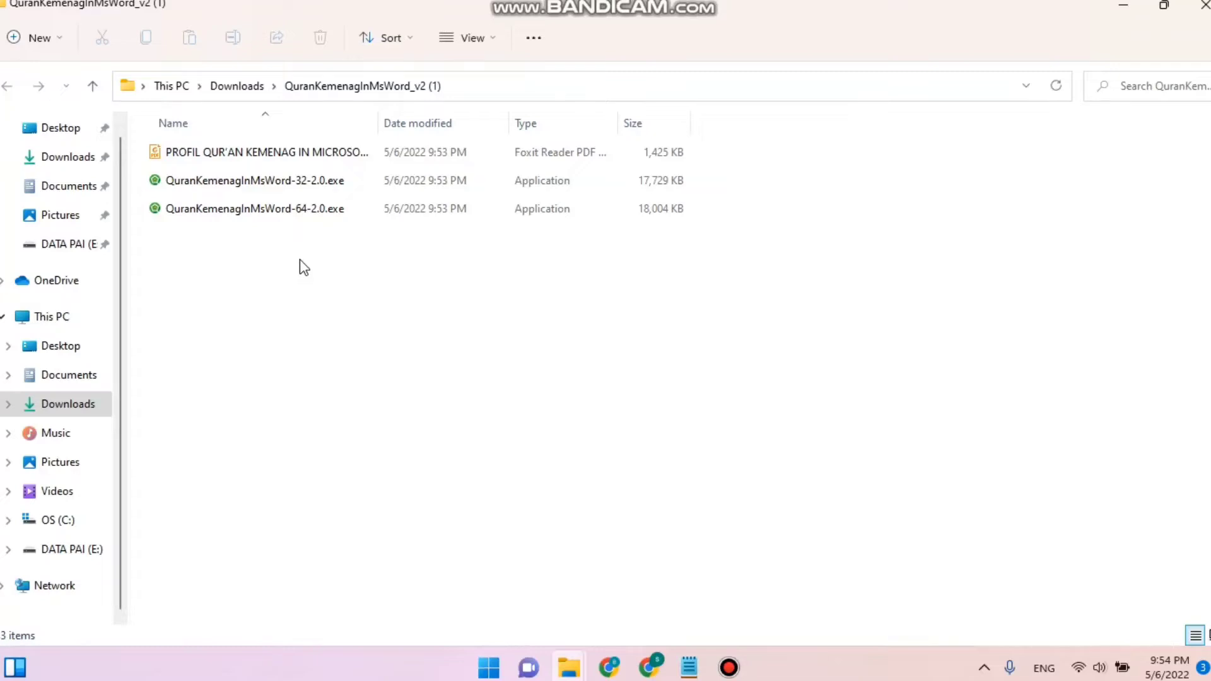
pyautogui.click(299, 215)
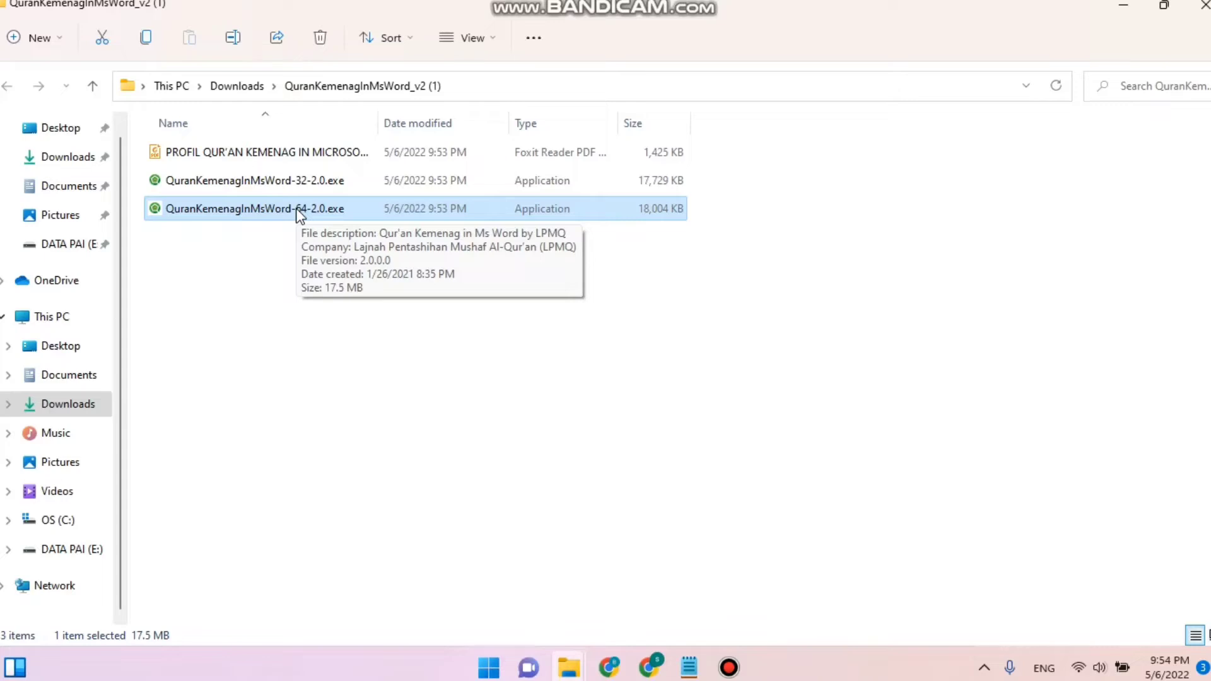
pyautogui.doubleClick(264, 209)
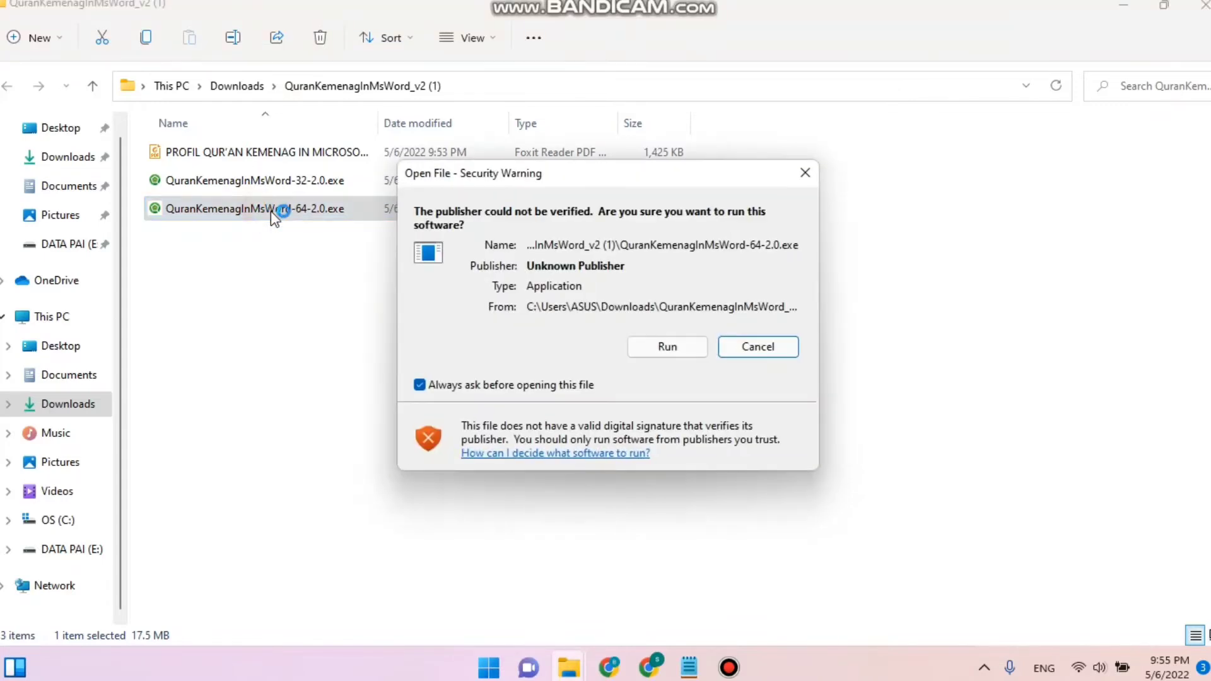
pyautogui.click(670, 347)
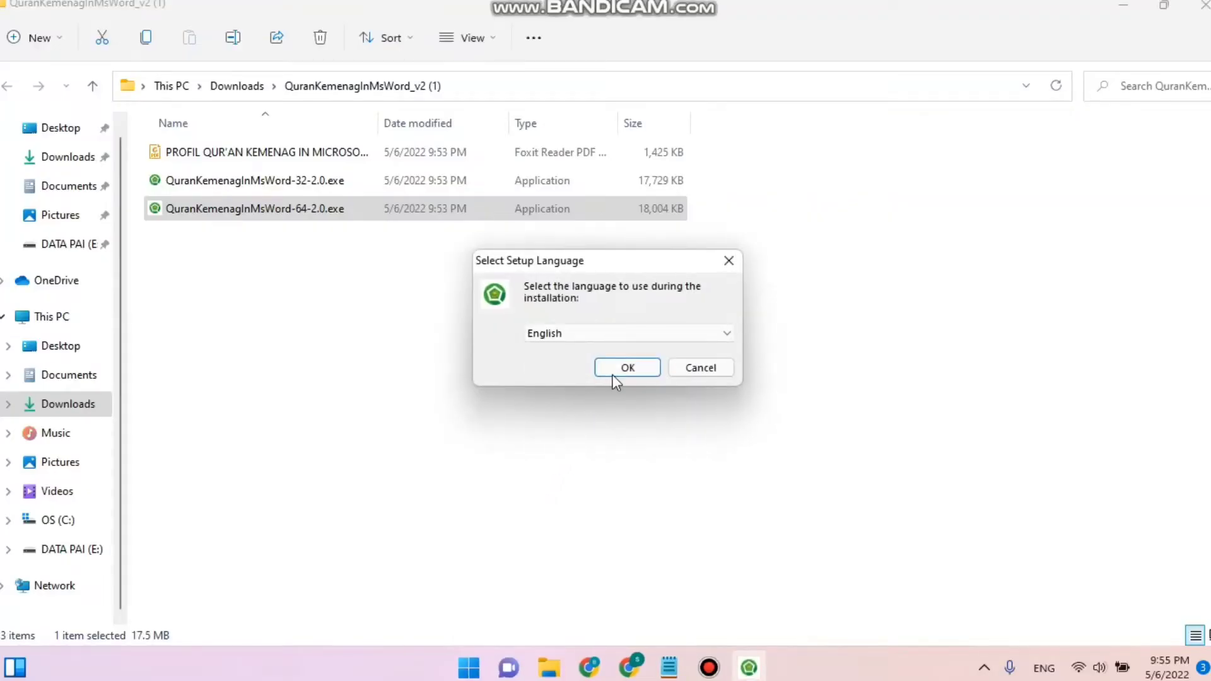
pyautogui.click(674, 334)
pyautogui.click(673, 331)
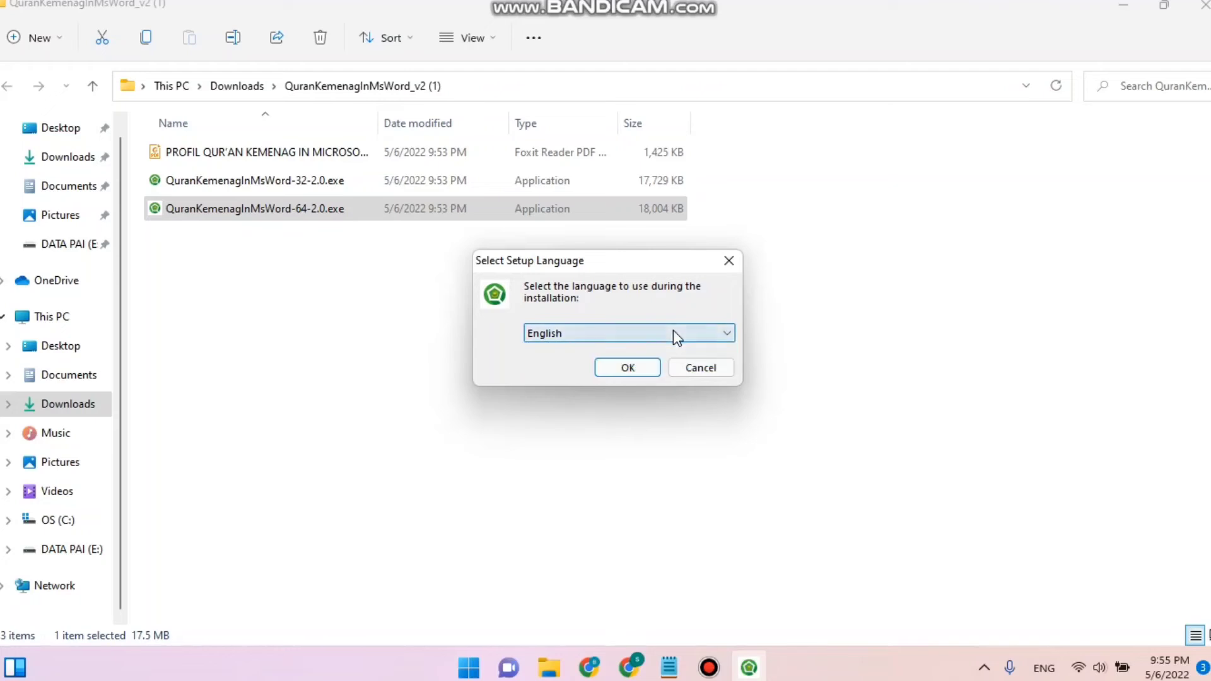
pyautogui.click(628, 368)
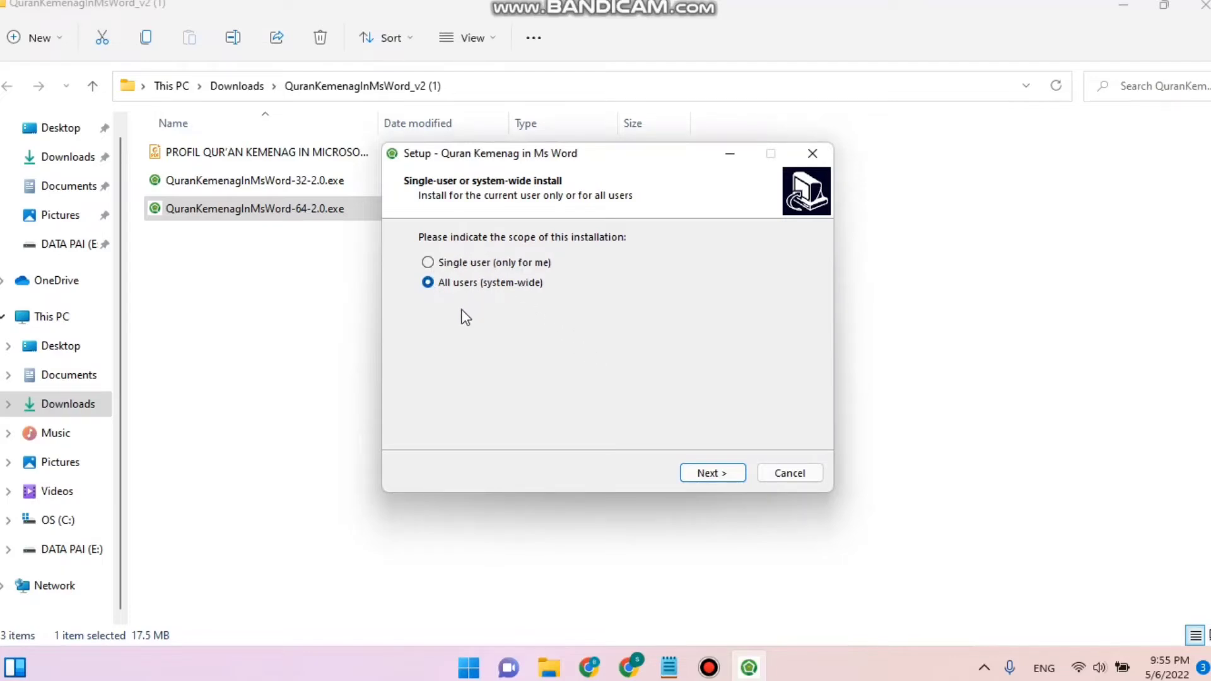
# - Choose an all-users (system-wide) installation scope and continue
pyautogui.click(438, 264)
pyautogui.click(429, 283)
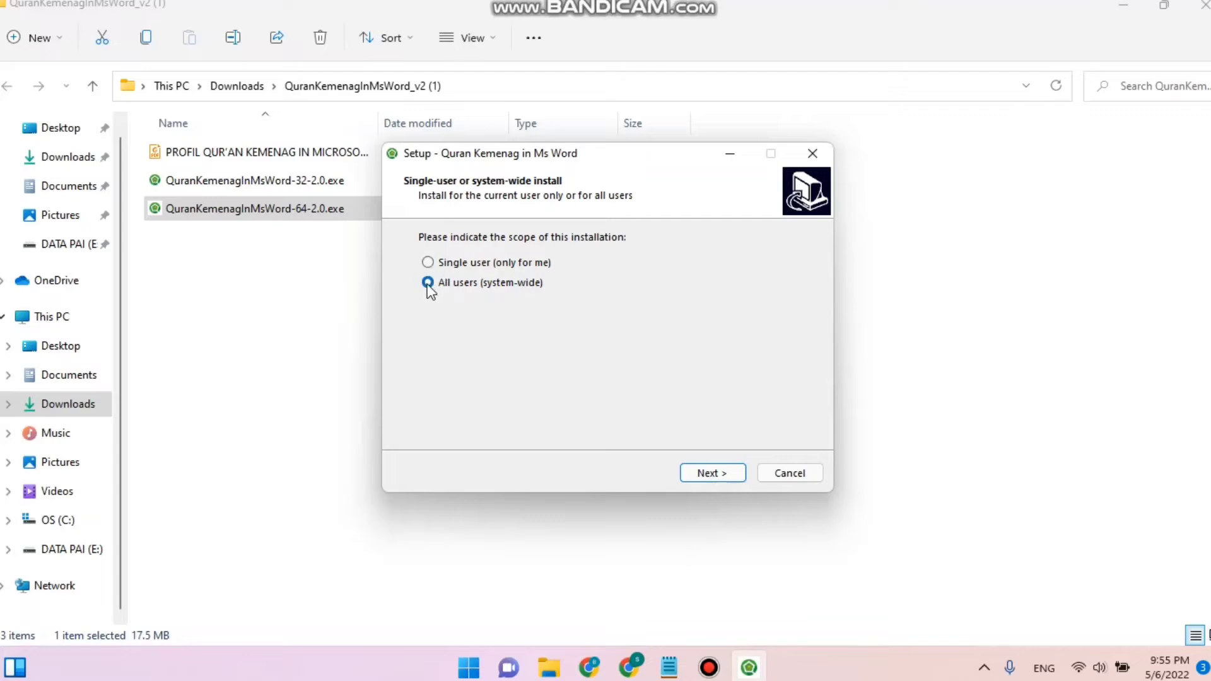
pyautogui.click(711, 475)
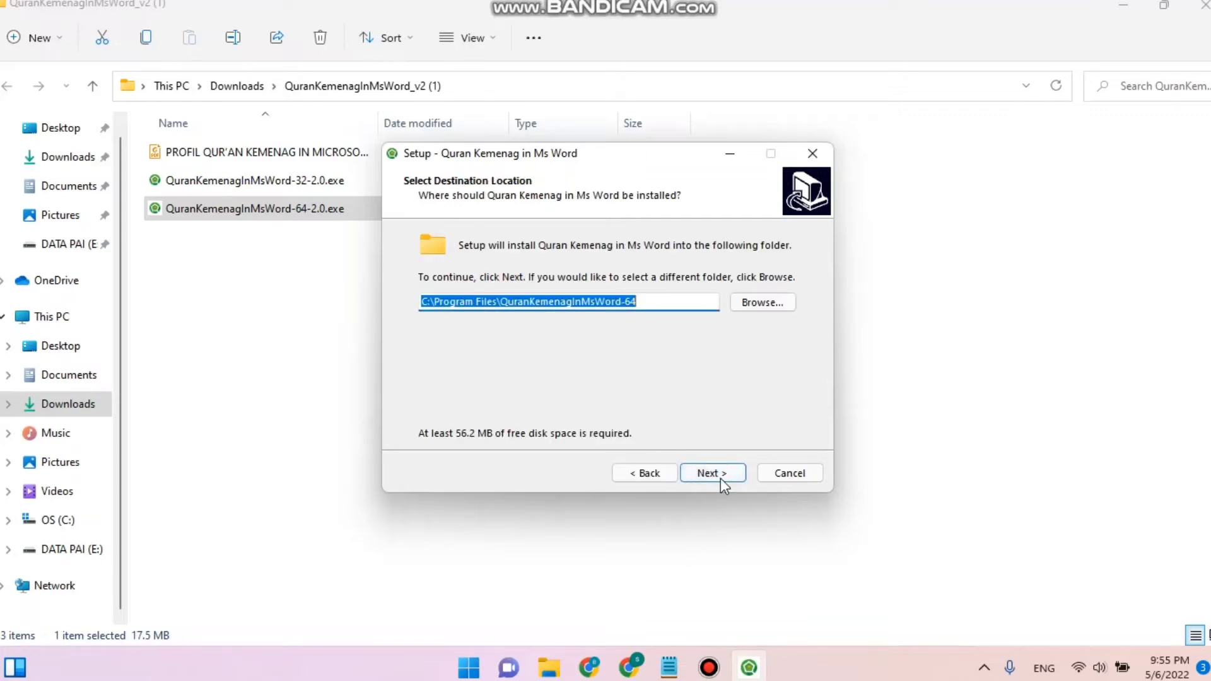
# - Keep the destination C:\Program Files\QuranKemenagInMsWord-64, accept installing into the existing folder, and start the installation
pyautogui.click(721, 479)
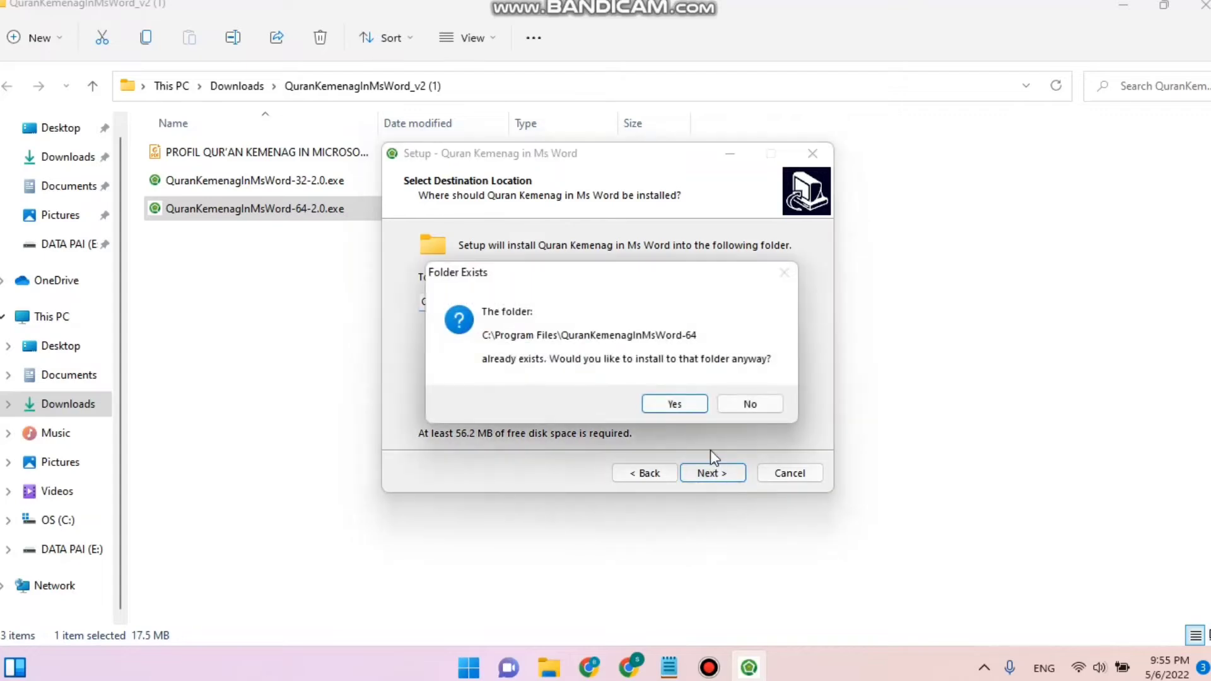
pyautogui.click(691, 407)
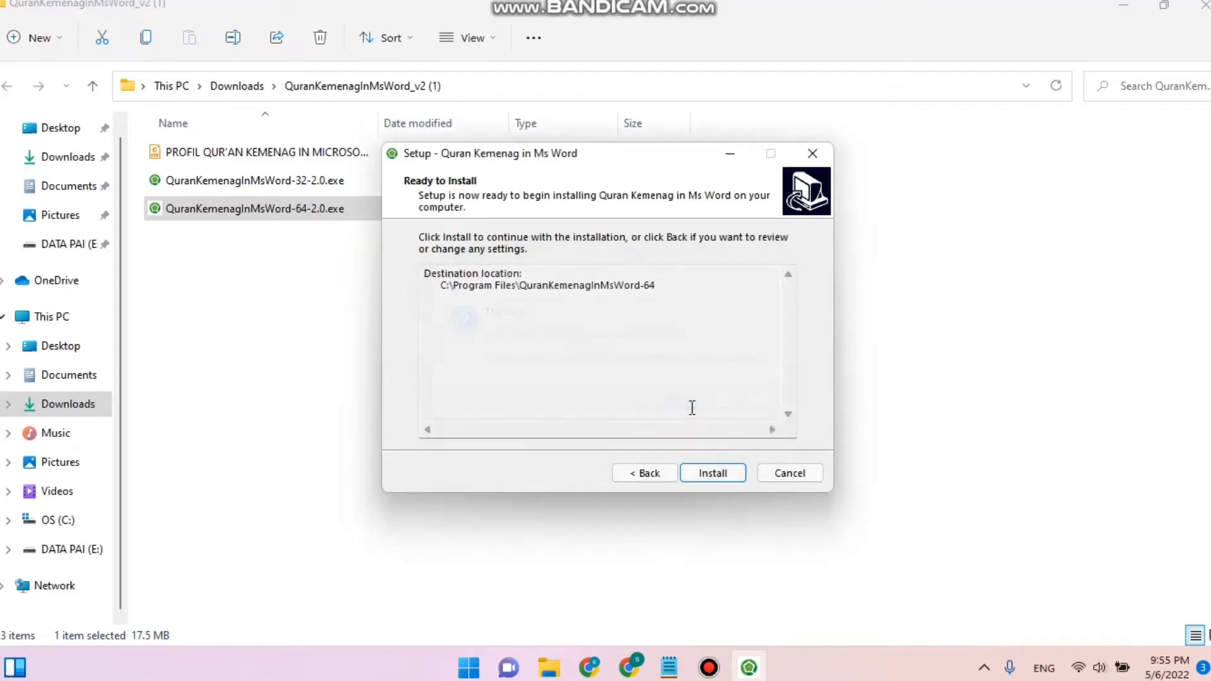
pyautogui.click(708, 475)
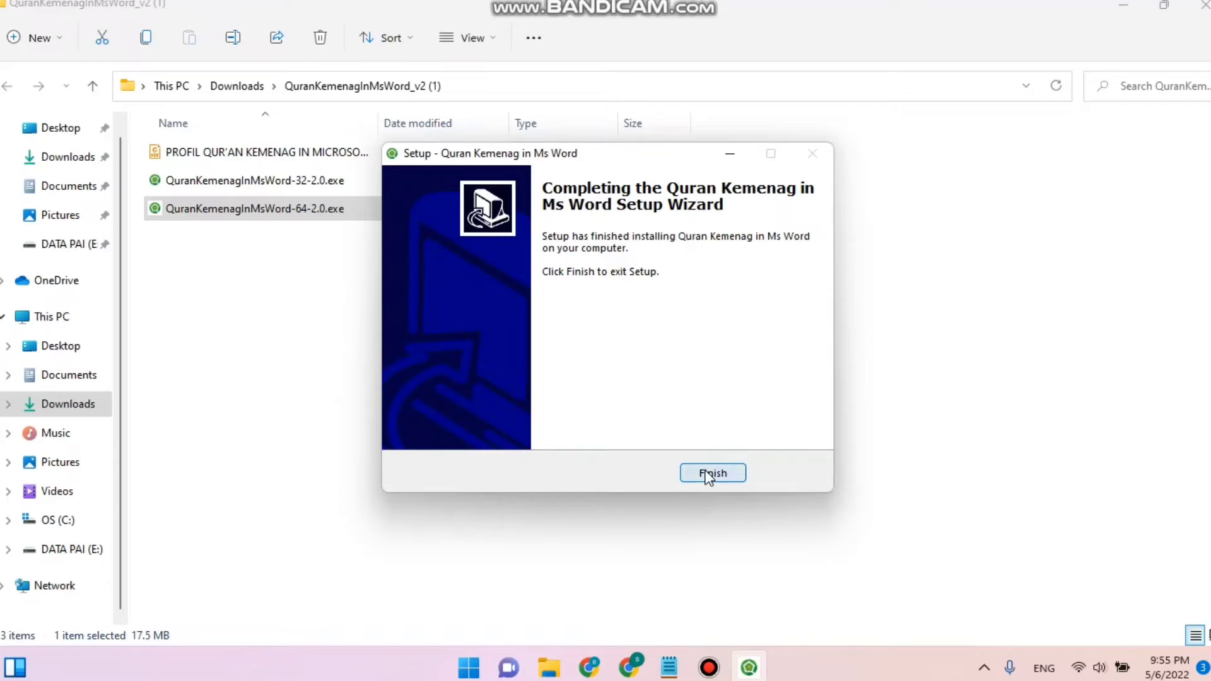
# - Finish the setup wizard and open the Qur'an Kemenag add-in tab in Word
pyautogui.click(708, 475)
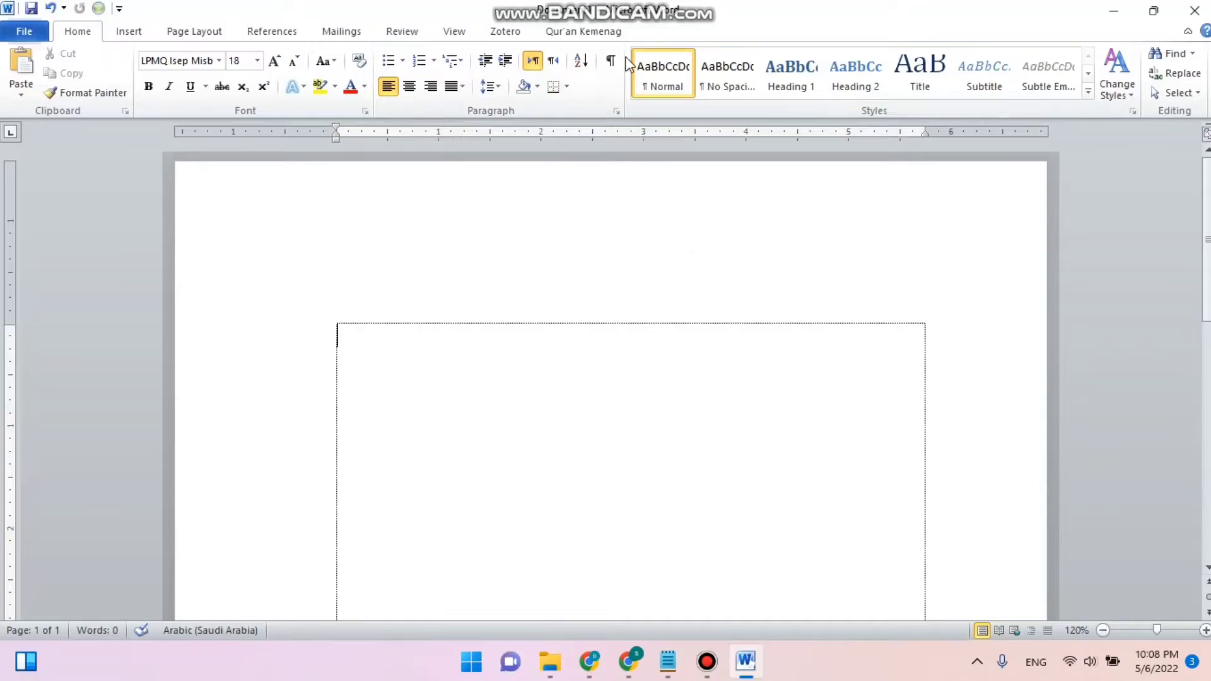
pyautogui.click(612, 36)
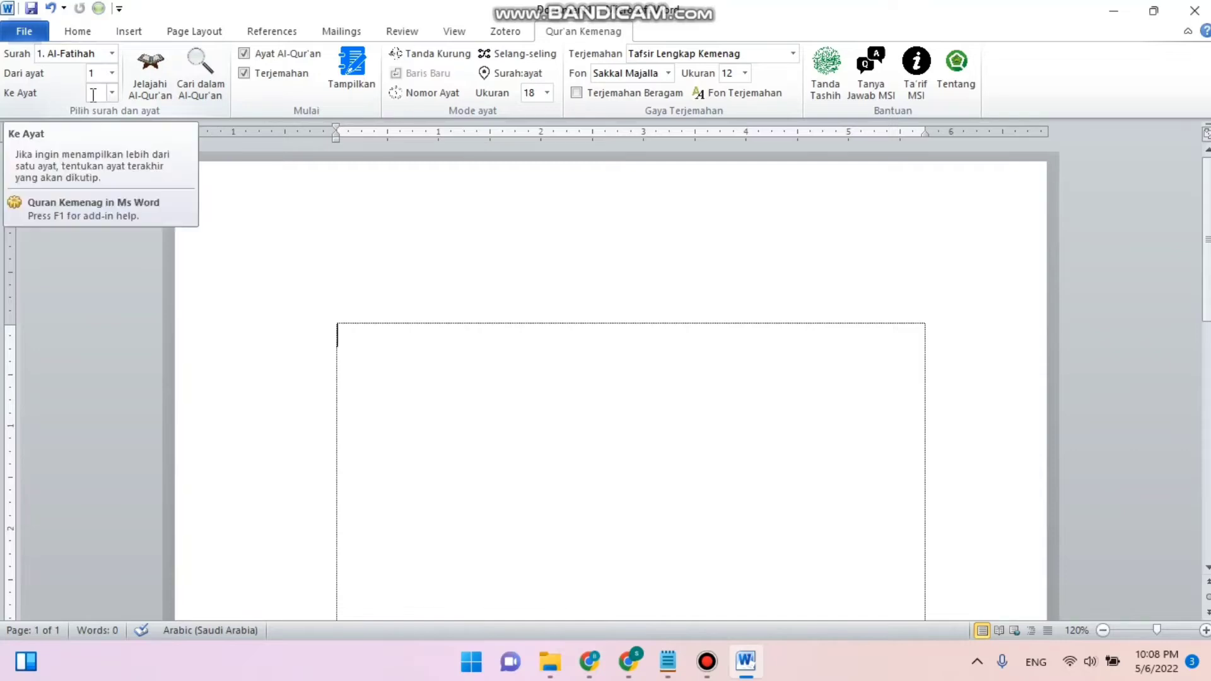
# - Select surah 2. Al-Baqarah and set the starting ayat to 17
pyautogui.click(111, 58)
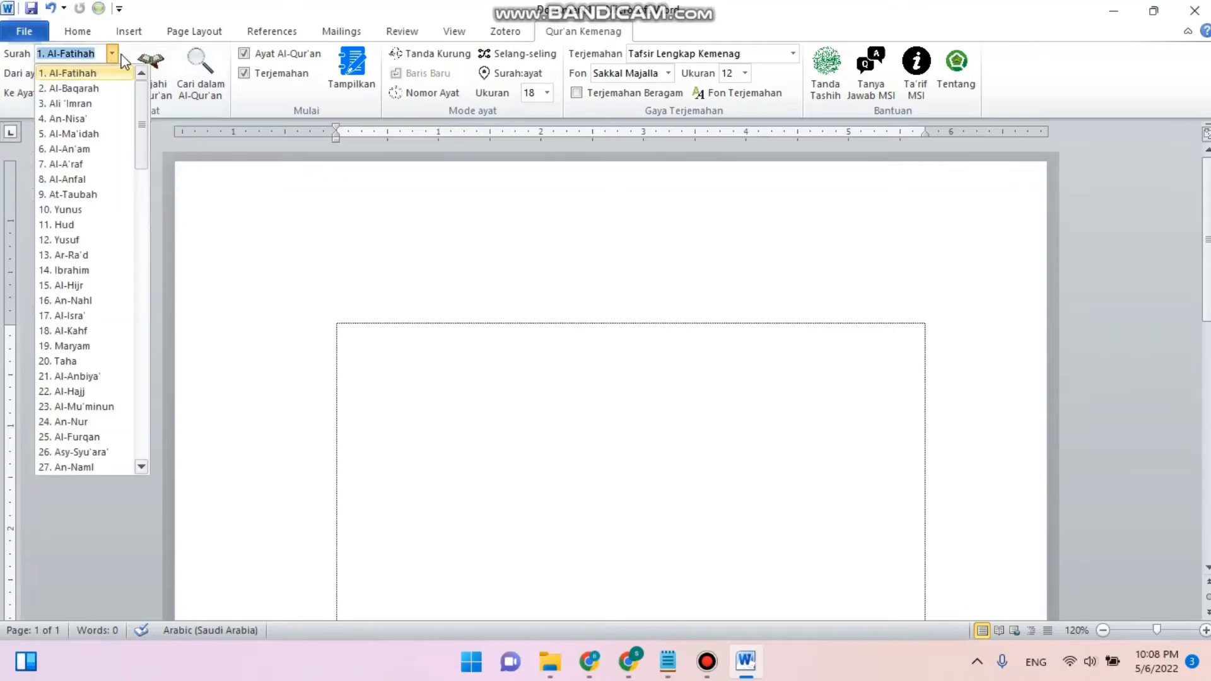
pyautogui.click(105, 88)
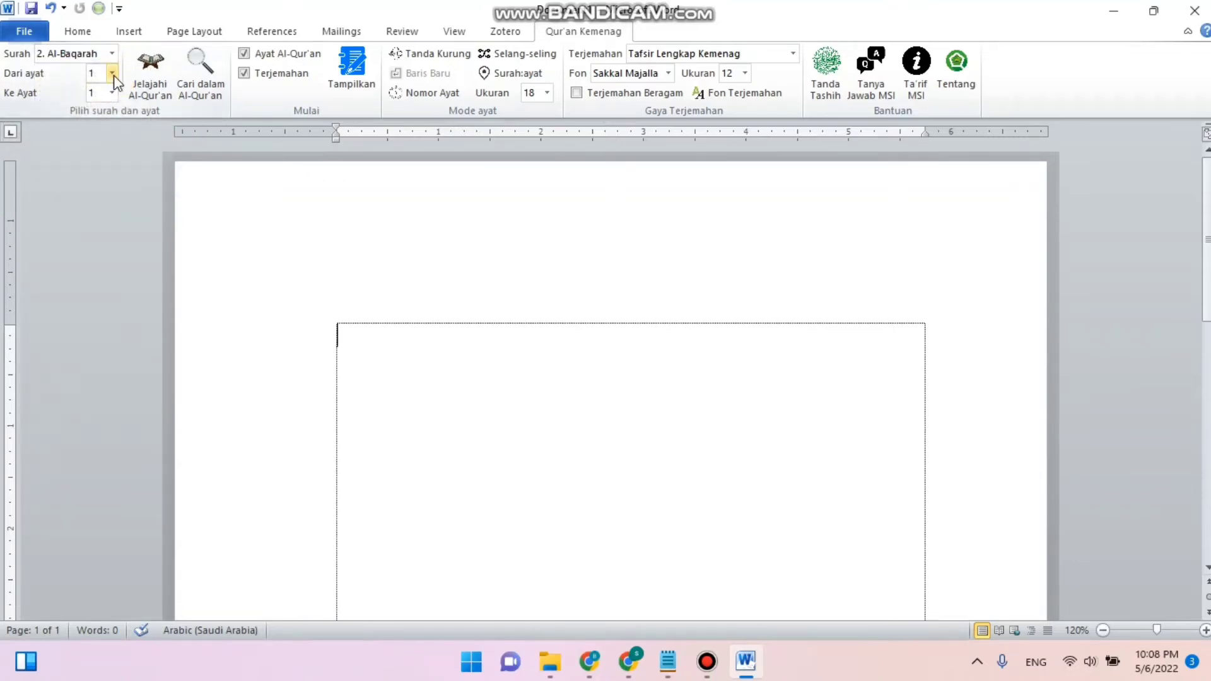
pyautogui.click(114, 74)
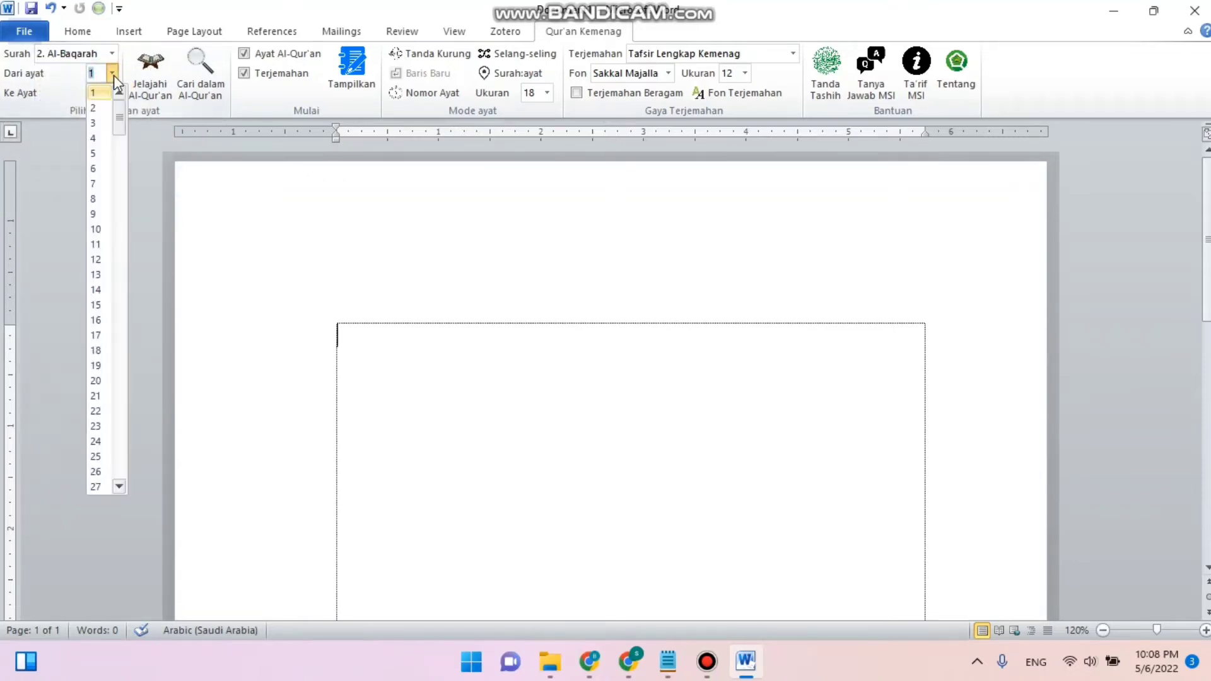
pyautogui.click(106, 341)
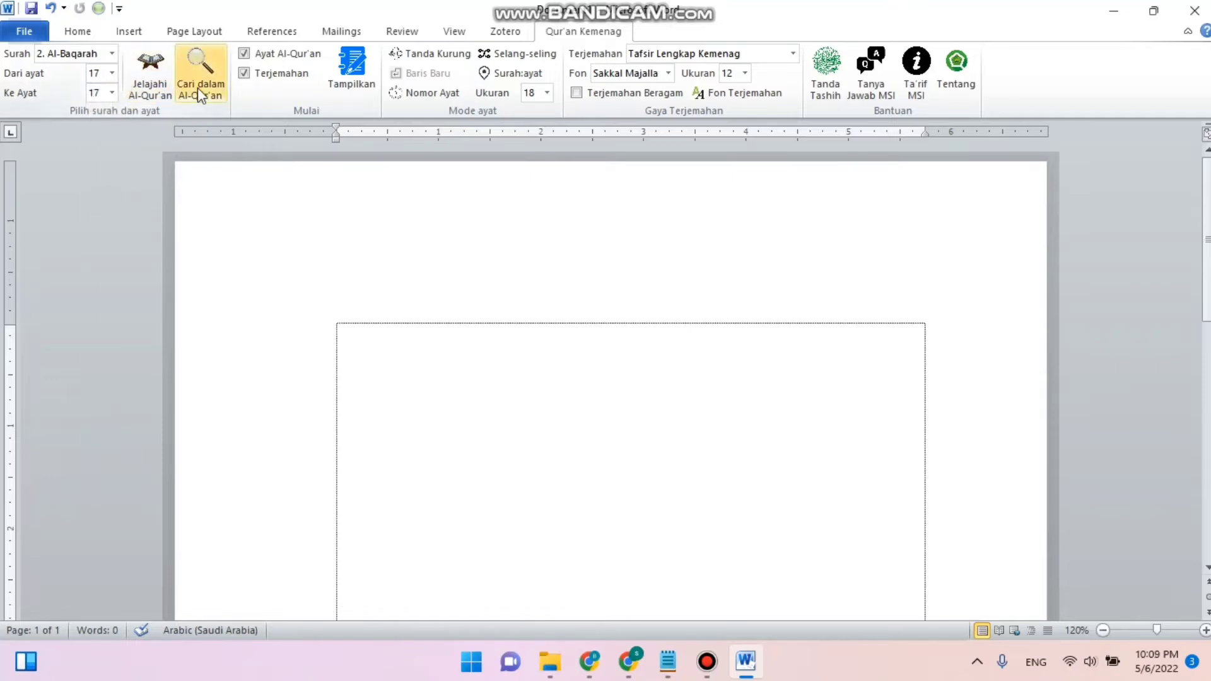
# - Keep Ayat Al-Qur'an checked and turn on the Nomor Ayat, Tanda Kurung and Surah:ayat verse options
pyautogui.click(351, 76)
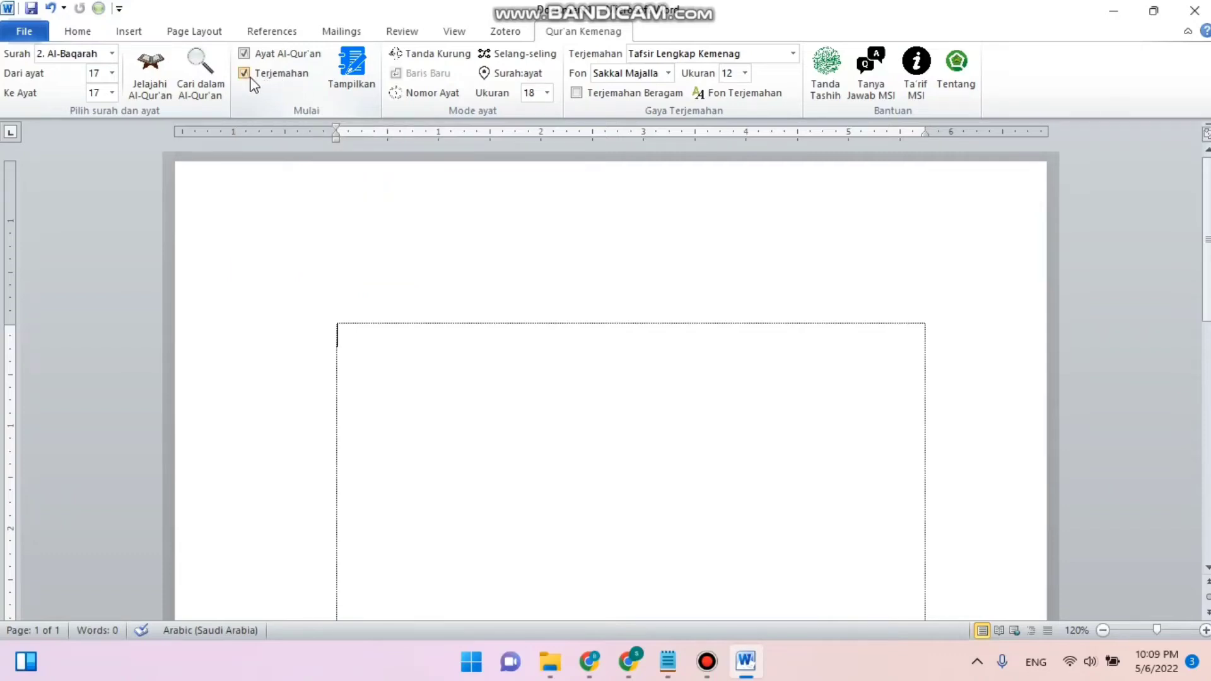
pyautogui.click(244, 54)
pyautogui.click(244, 54)
pyautogui.click(429, 93)
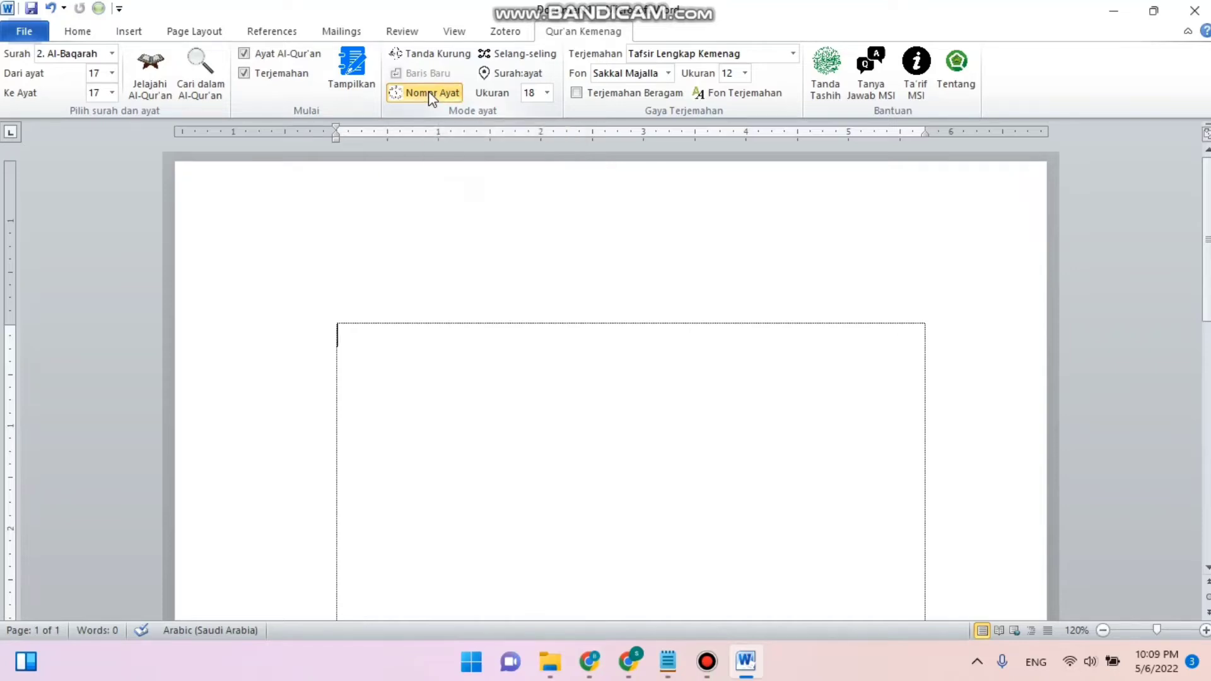
pyautogui.click(431, 56)
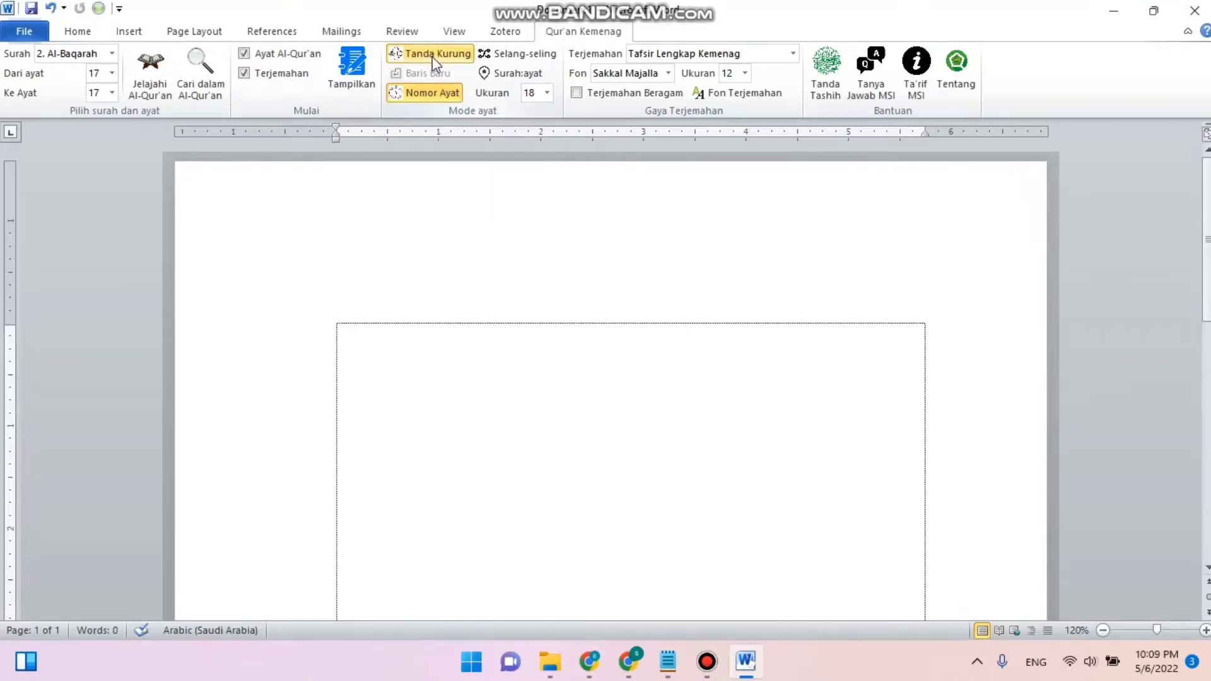
pyautogui.click(509, 73)
# - Set the translation type to Terjemah Kemenag 2002
pyautogui.click(793, 55)
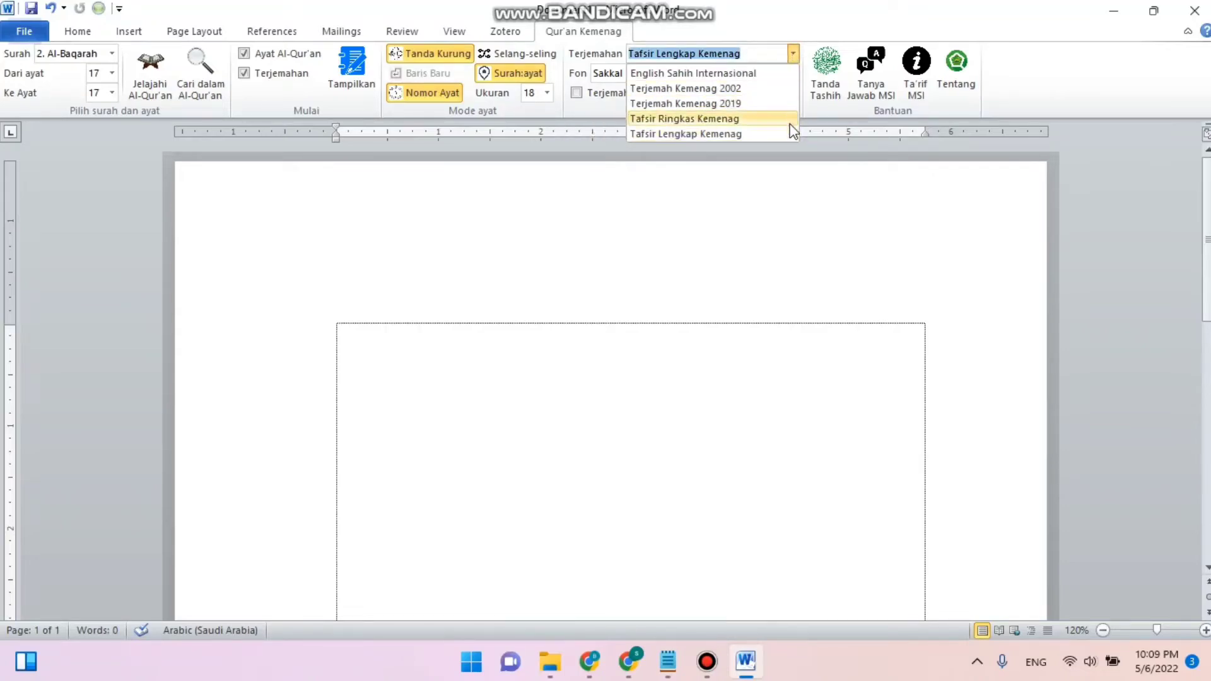
pyautogui.click(771, 90)
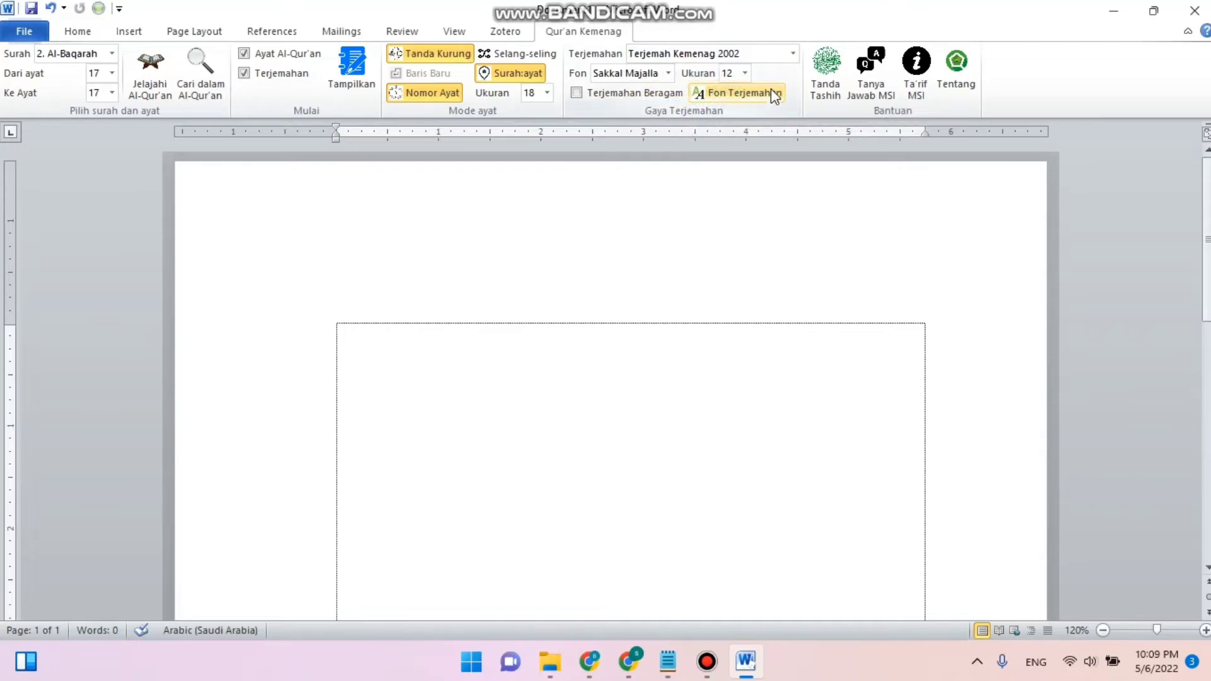
pyautogui.click(792, 53)
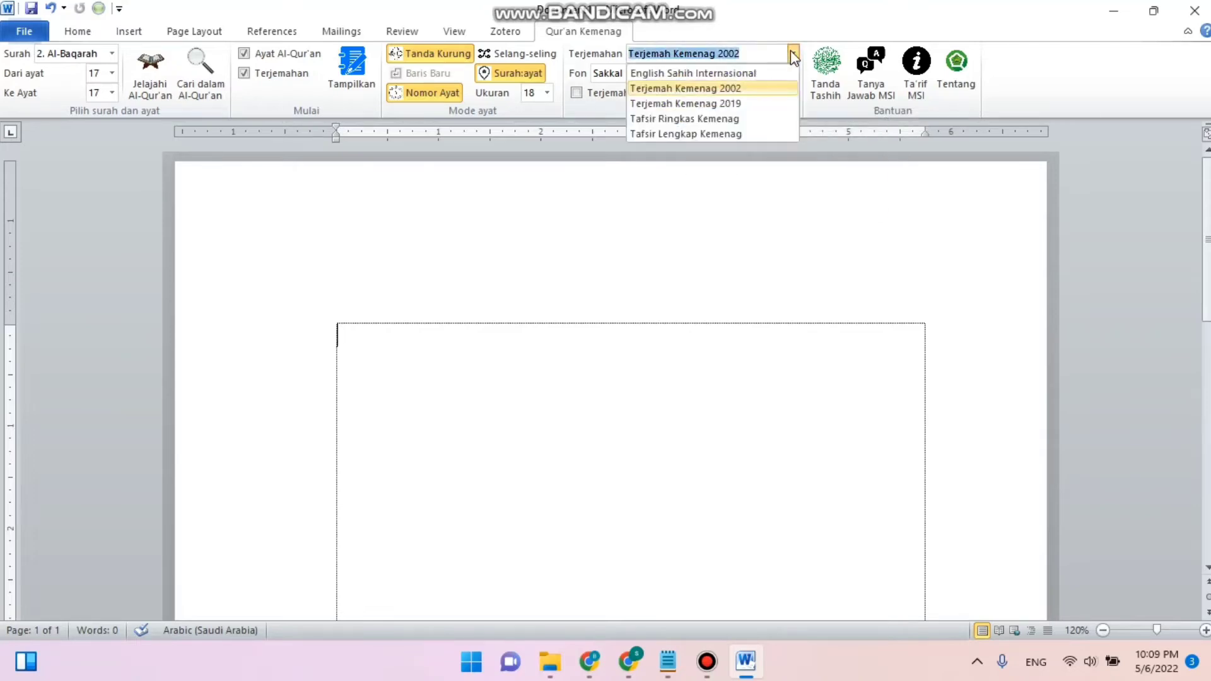
pyautogui.click(791, 53)
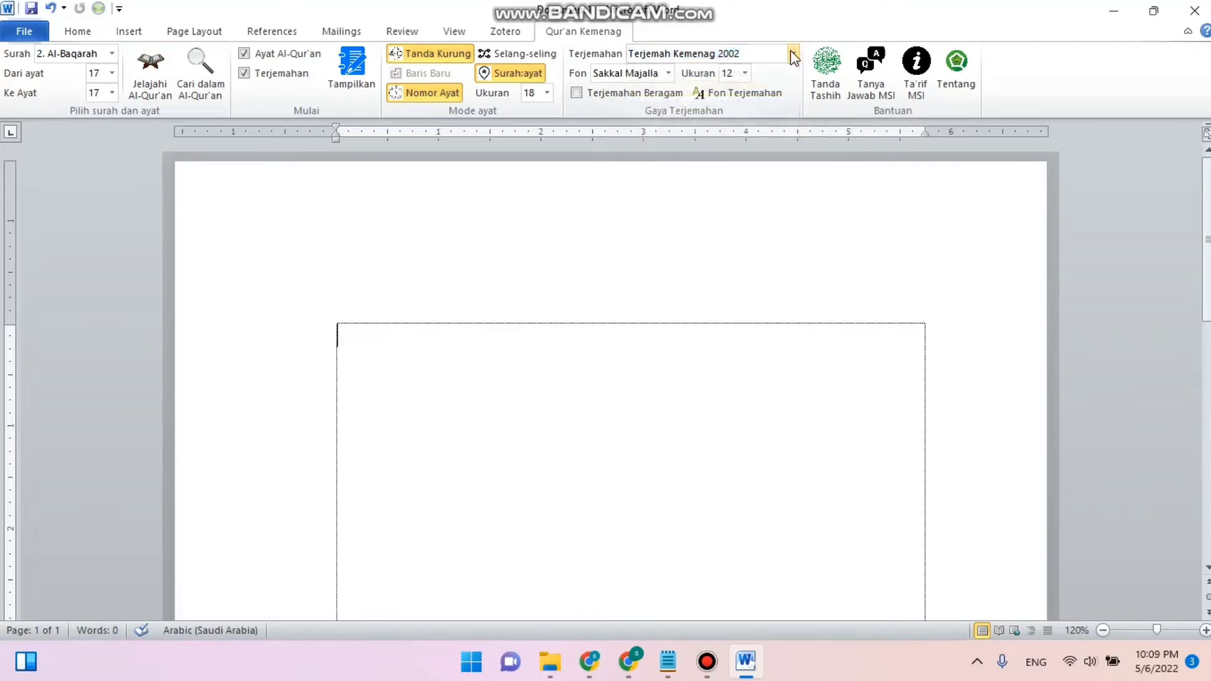
# - Insert Al-Baqarah ayat 17 with its Terjemah Kemenag 2002 translation into the document
pyautogui.click(667, 74)
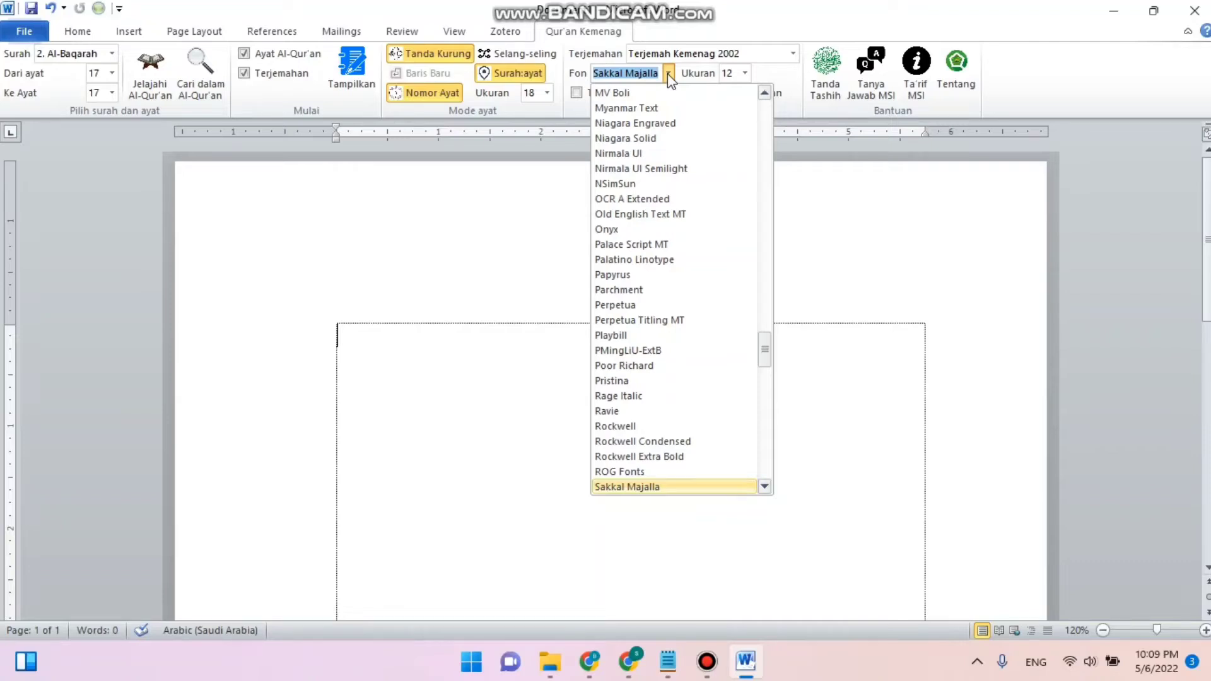
pyautogui.click(668, 73)
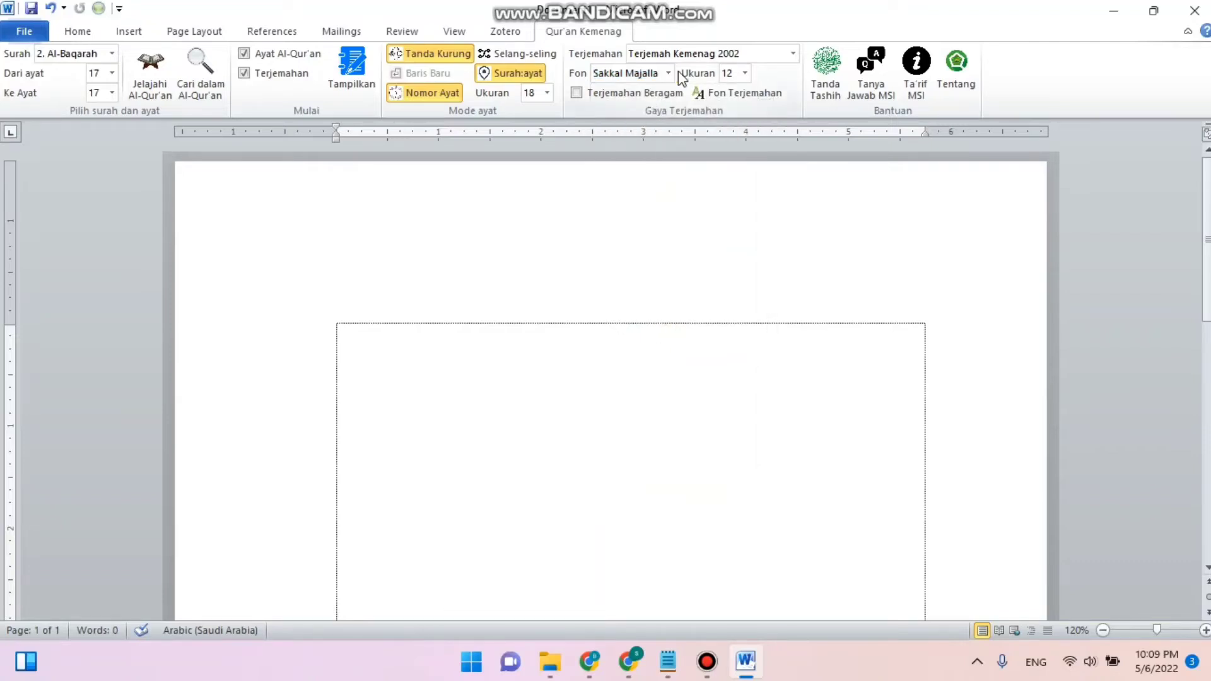
pyautogui.click(746, 73)
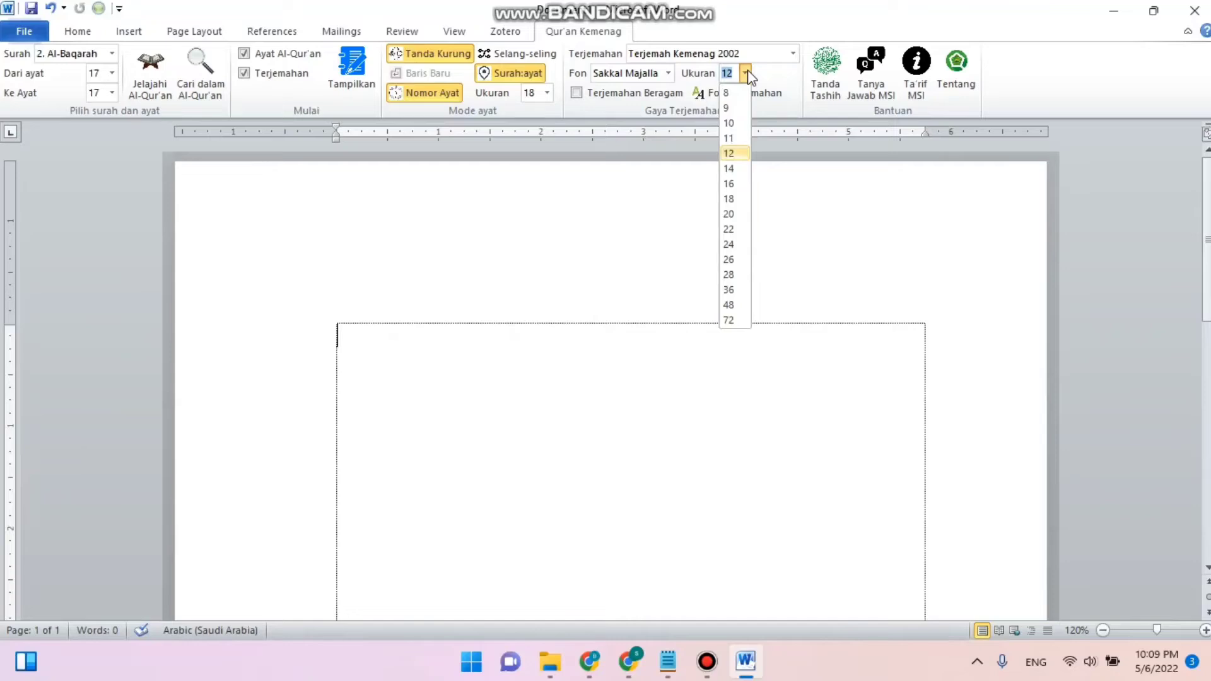
pyautogui.click(747, 74)
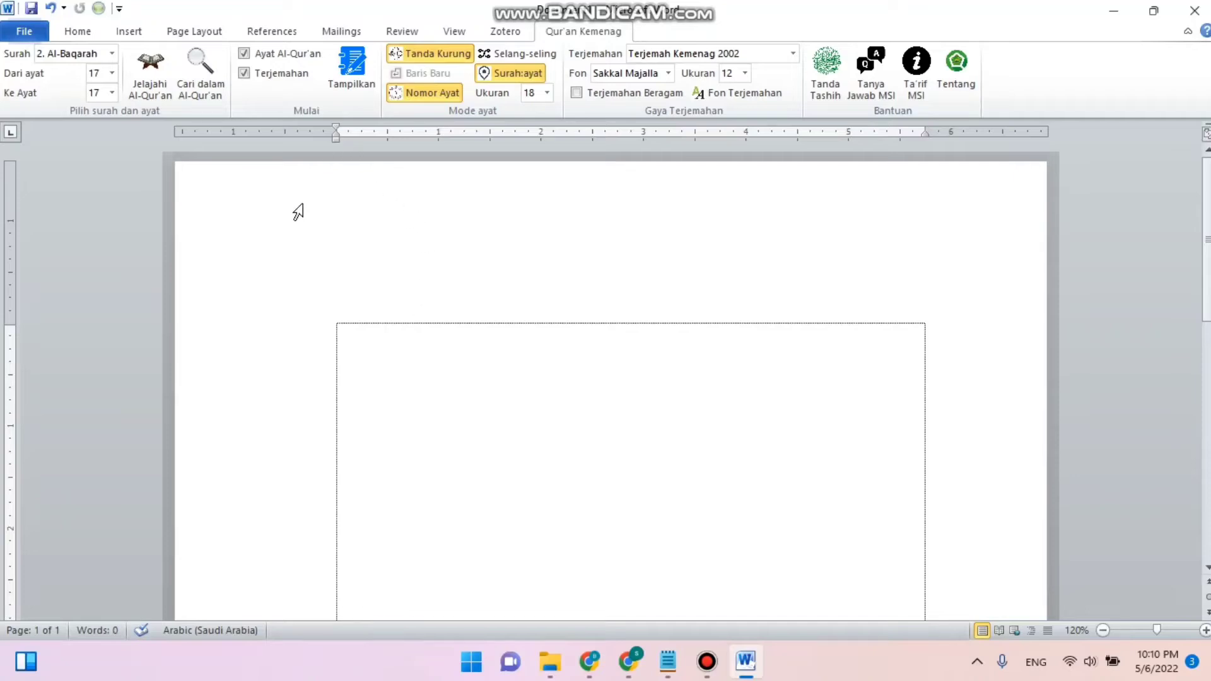
pyautogui.click(354, 82)
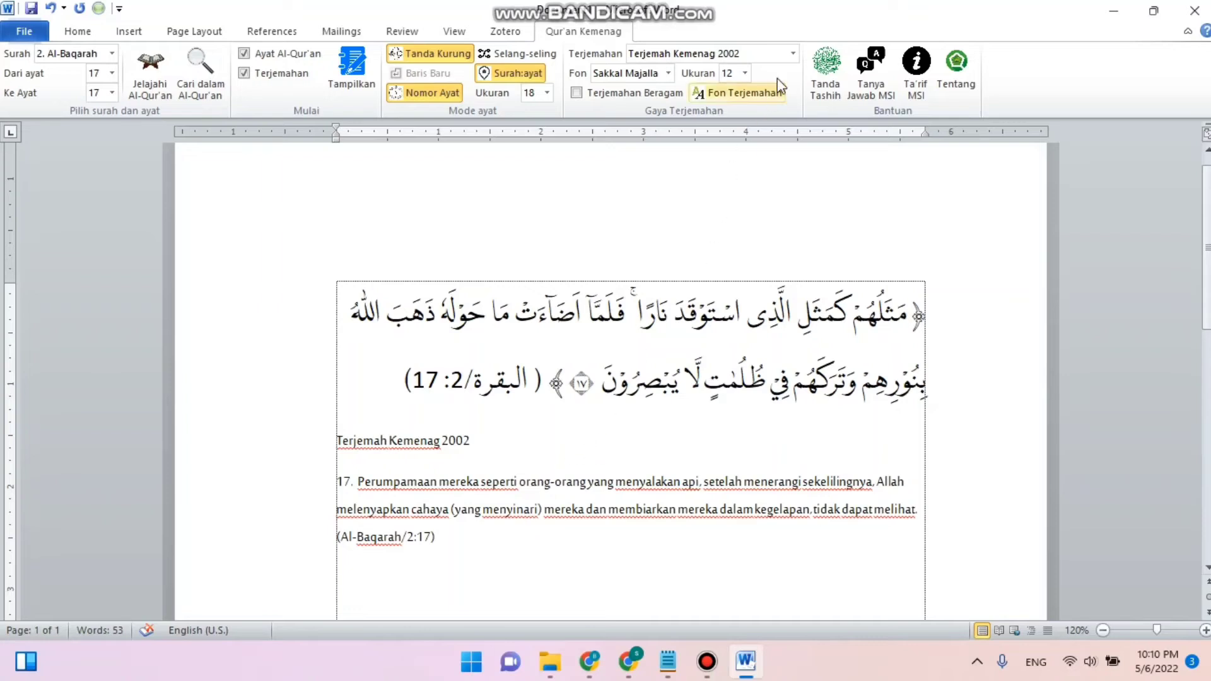
# - Switch the translation type to Tafsir Lengkap Kemenag and insert the verse again with its tafsir
pyautogui.click(794, 53)
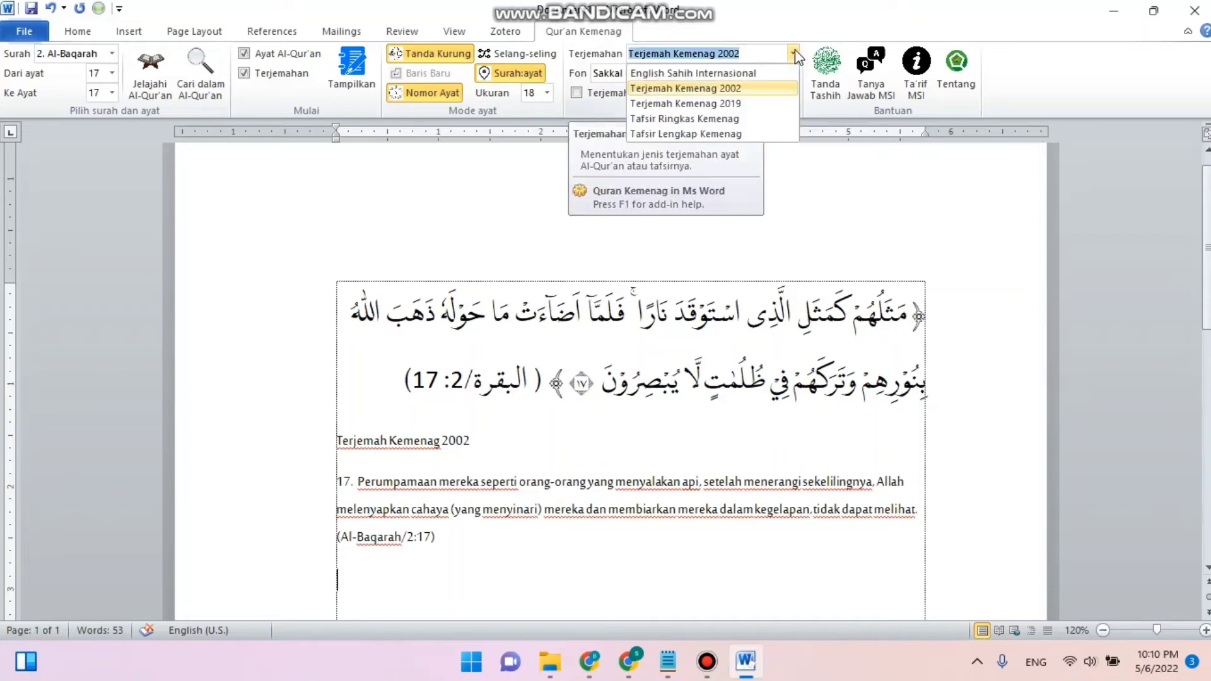
pyautogui.click(758, 135)
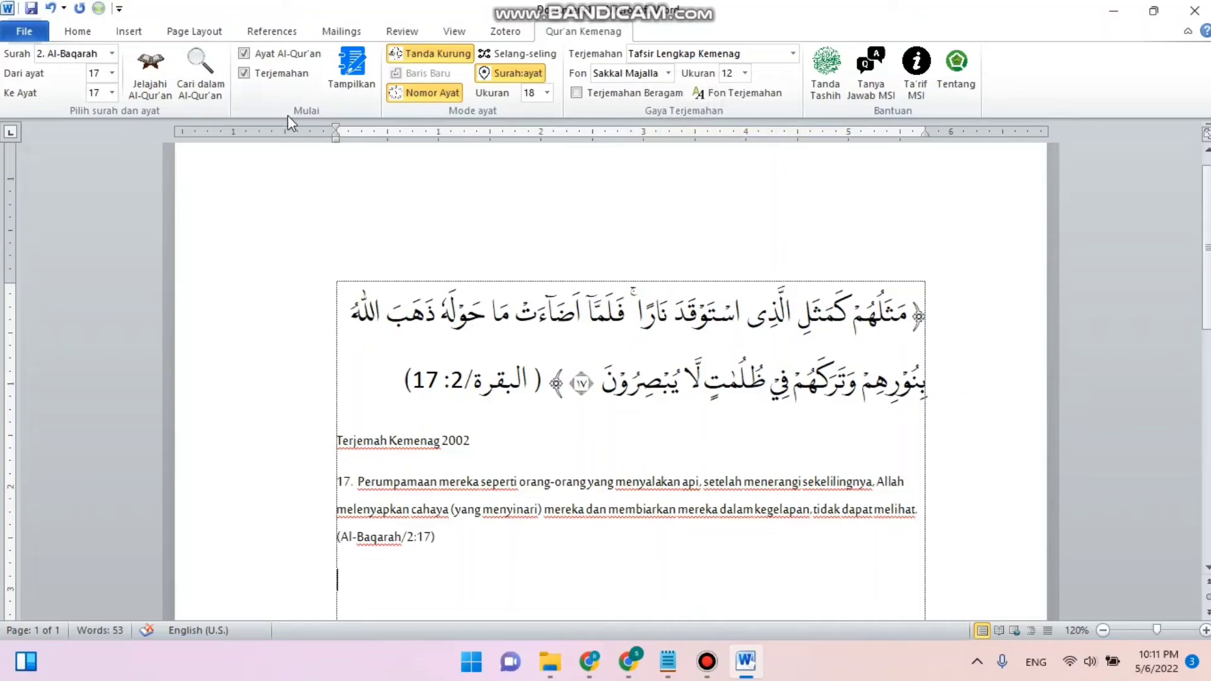
pyautogui.click(353, 67)
# - Scroll through the inserted verses, translation and tafsir text to review them
pyautogui.scroll(-1, 425, 225)
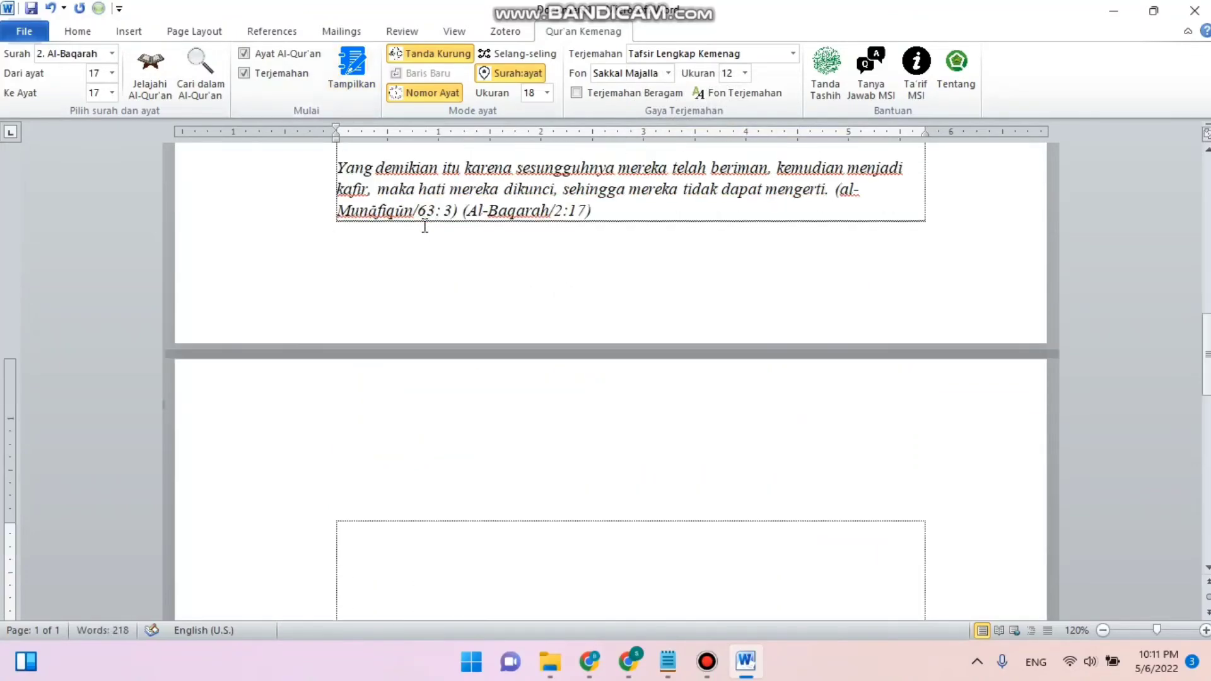
pyautogui.scroll(15, 424, 225)
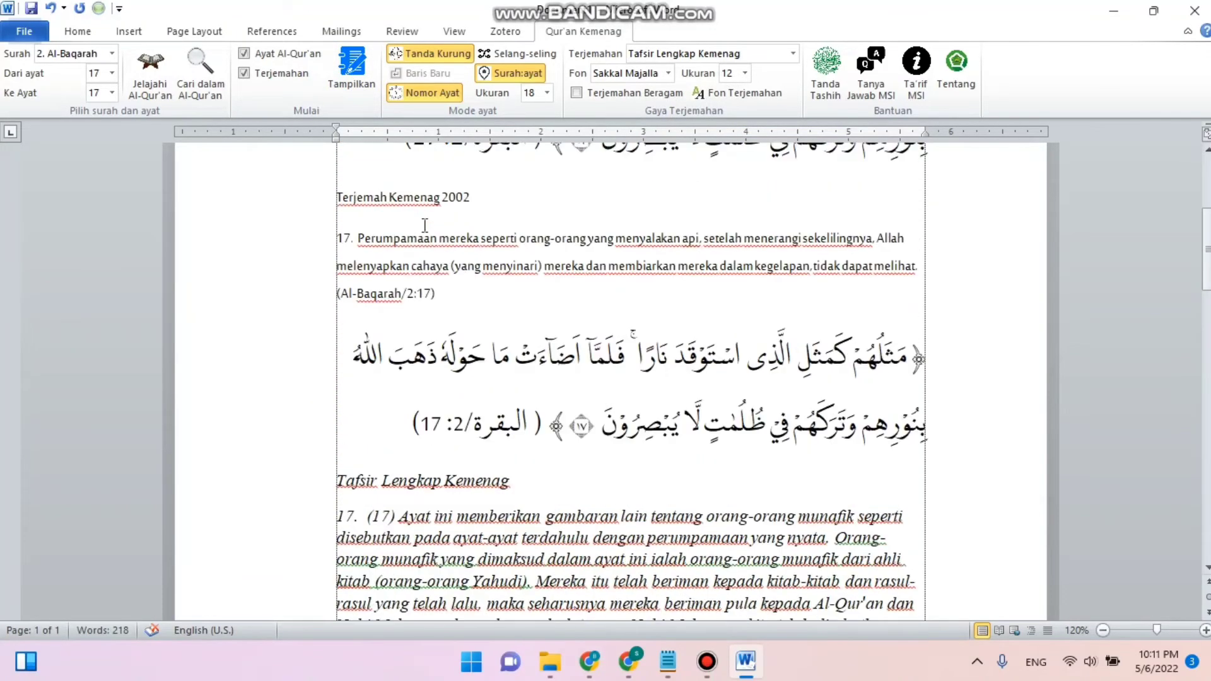
pyautogui.scroll(3, 425, 226)
pyautogui.scroll(-5, 424, 226)
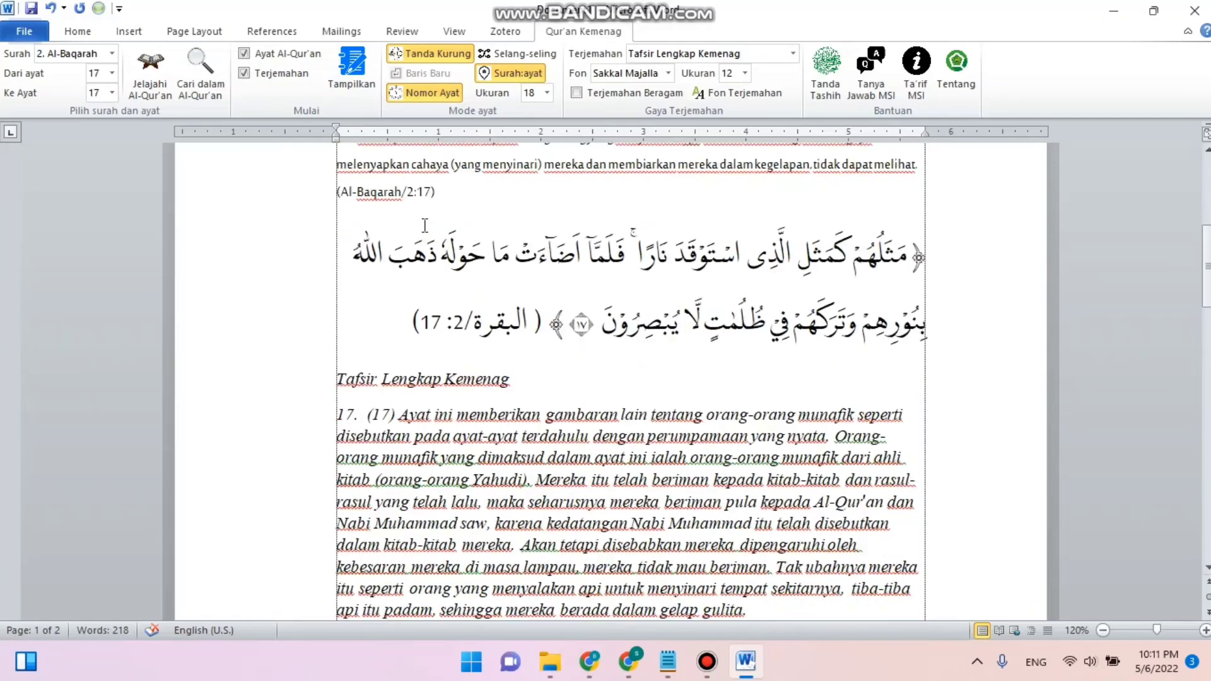
pyautogui.scroll(-4, 424, 226)
pyautogui.scroll(2, 425, 226)
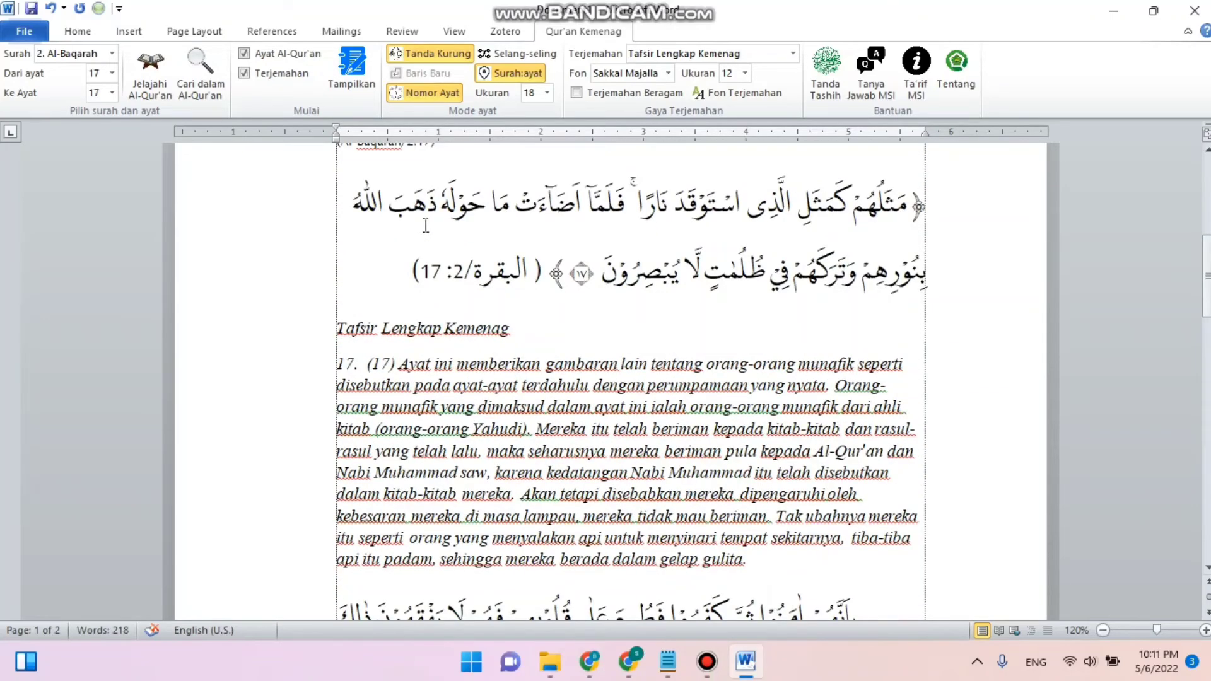
pyautogui.scroll(-3, 467, 350)
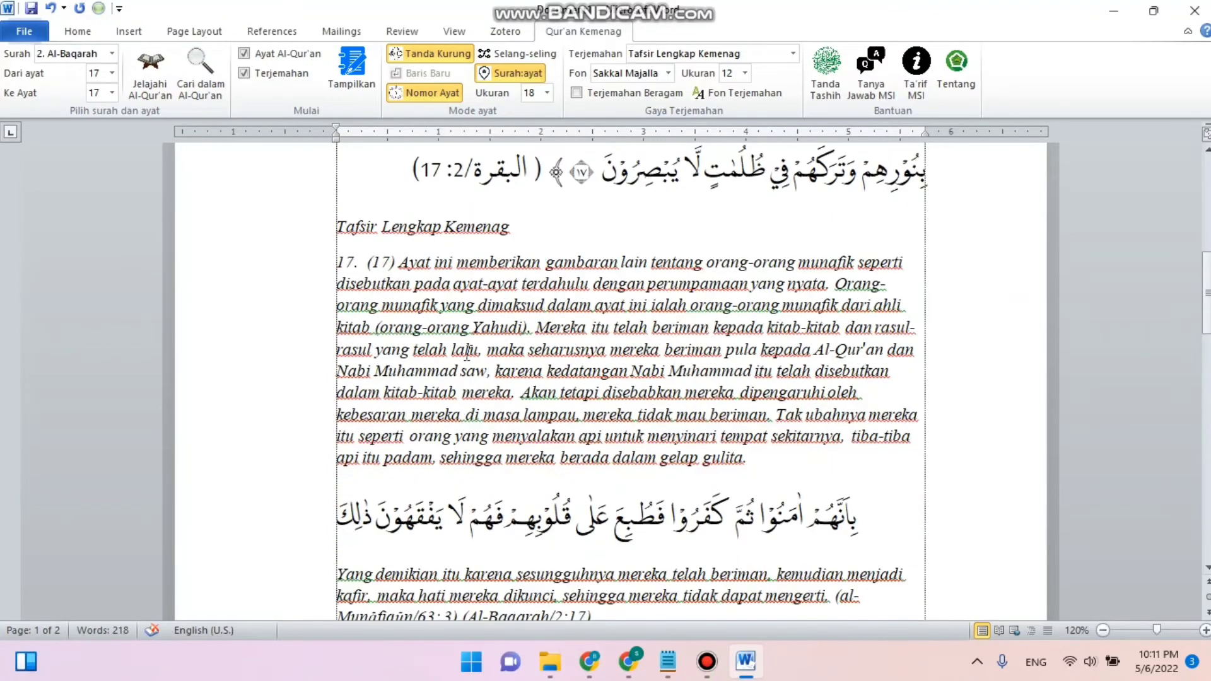
pyautogui.scroll(-2, 467, 351)
pyautogui.scroll(-2, 467, 355)
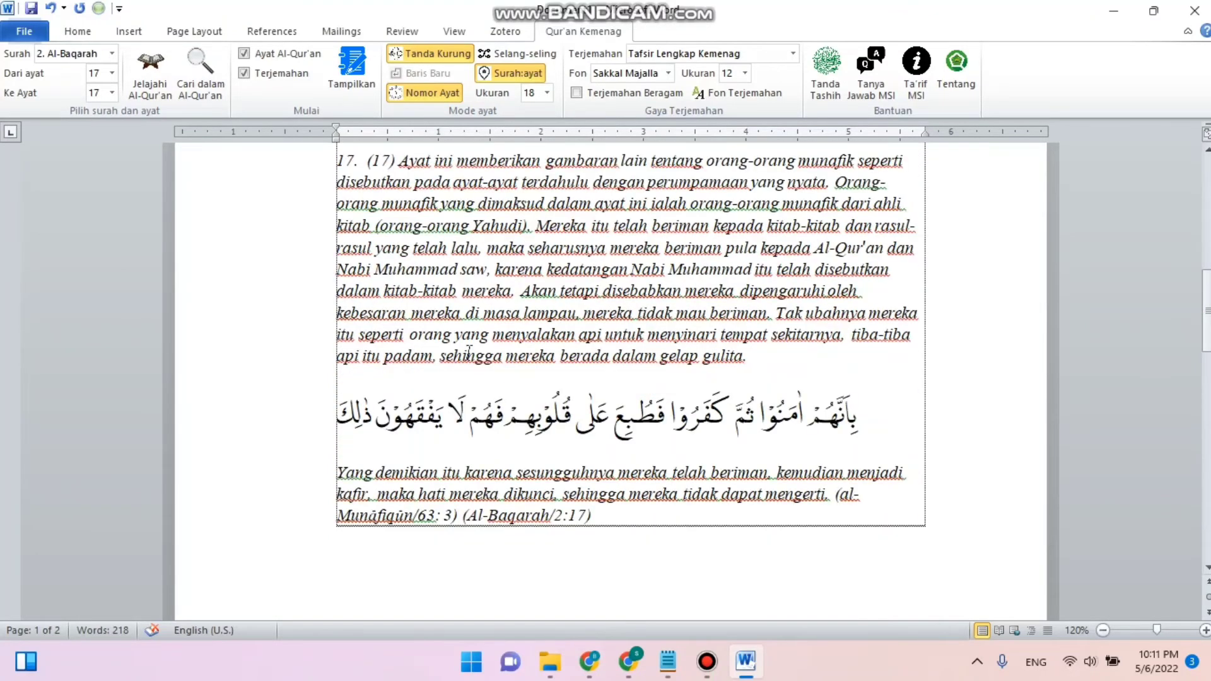
pyautogui.scroll(2, 468, 351)
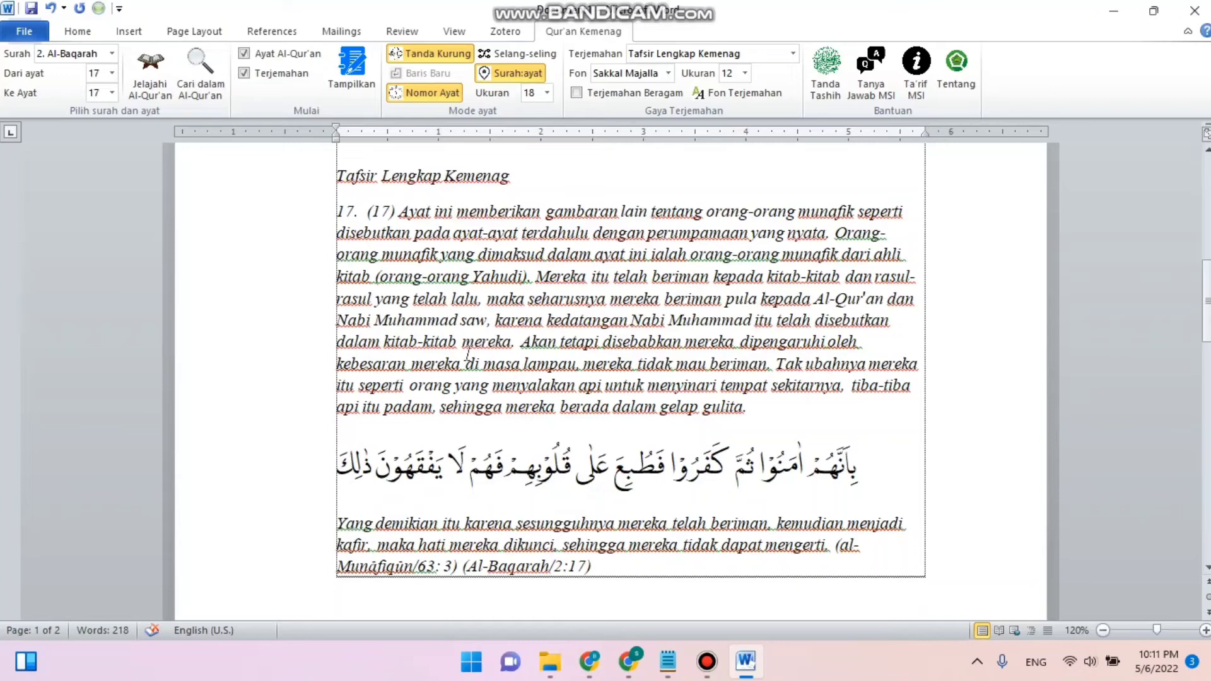
pyautogui.scroll(-20, 467, 354)
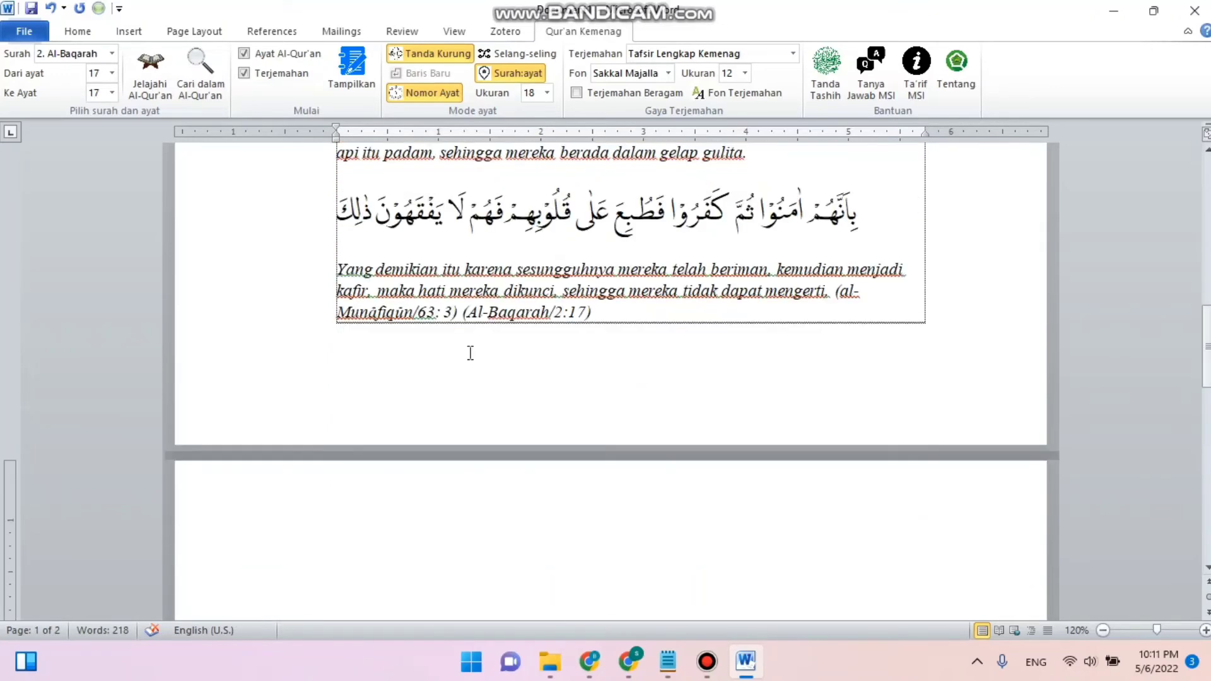
# - Zoom to 100% and justify the main Tafsir Lengkap Kemenag paragraph for ayat 17
pyautogui.click(1104, 631)
pyautogui.click(1104, 630)
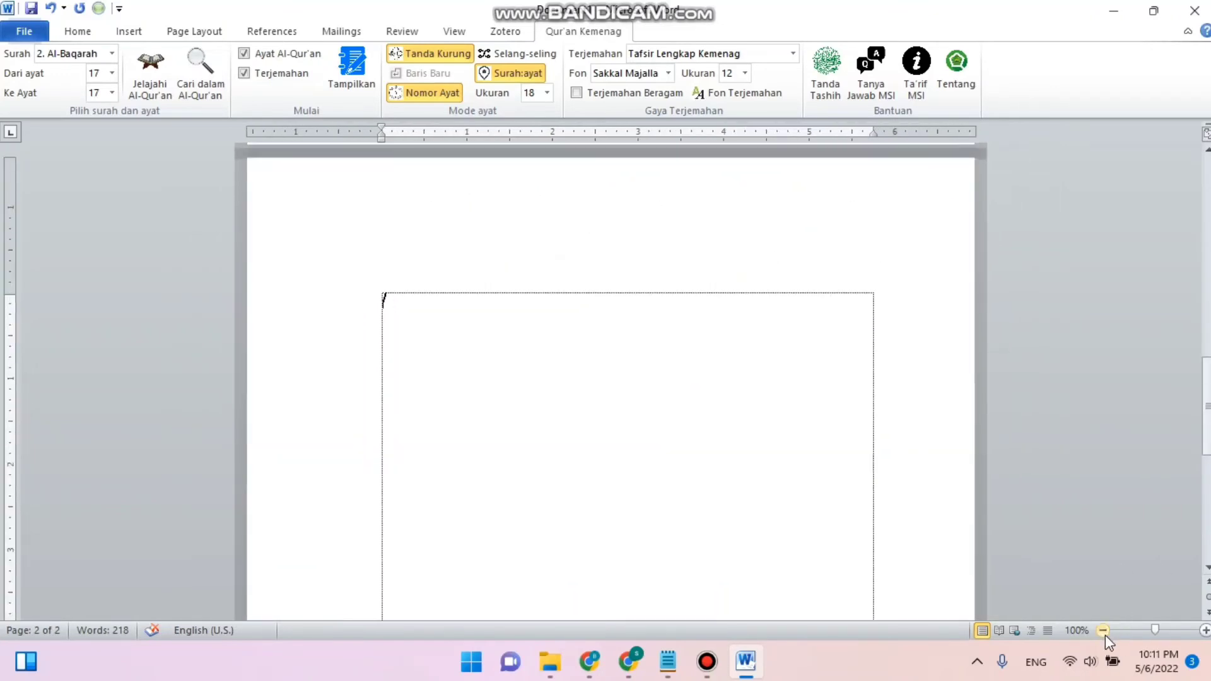
pyautogui.scroll(7, 833, 533)
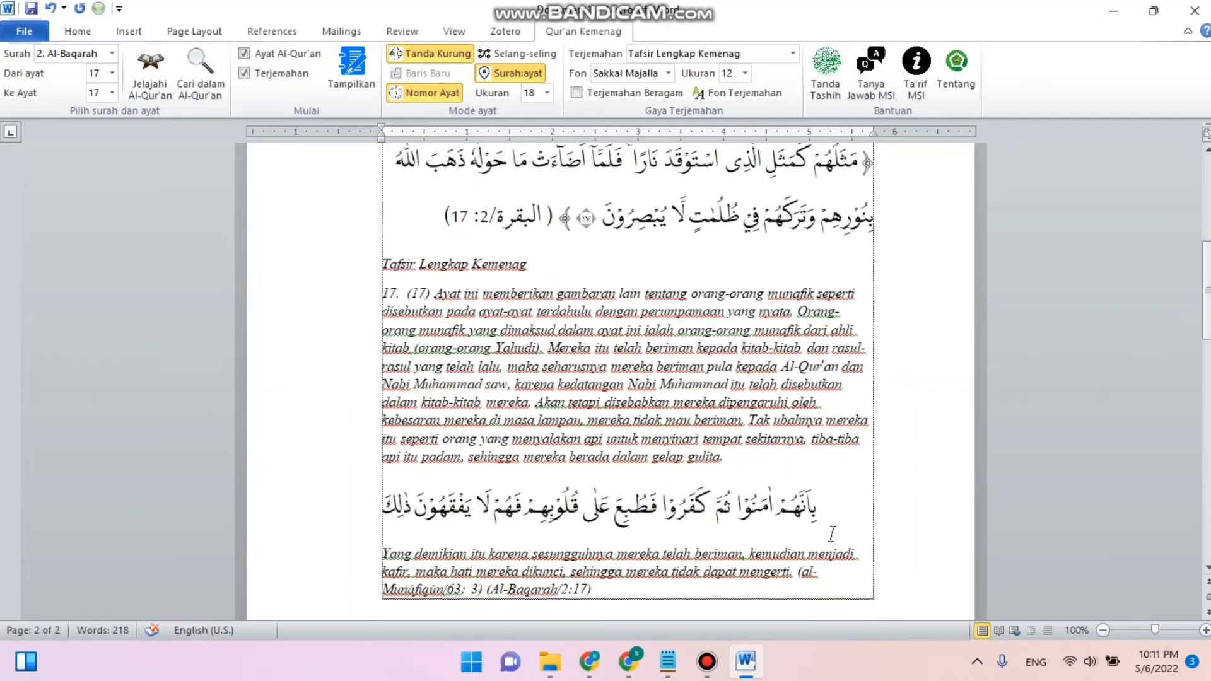
pyautogui.tripleClick(724, 456)
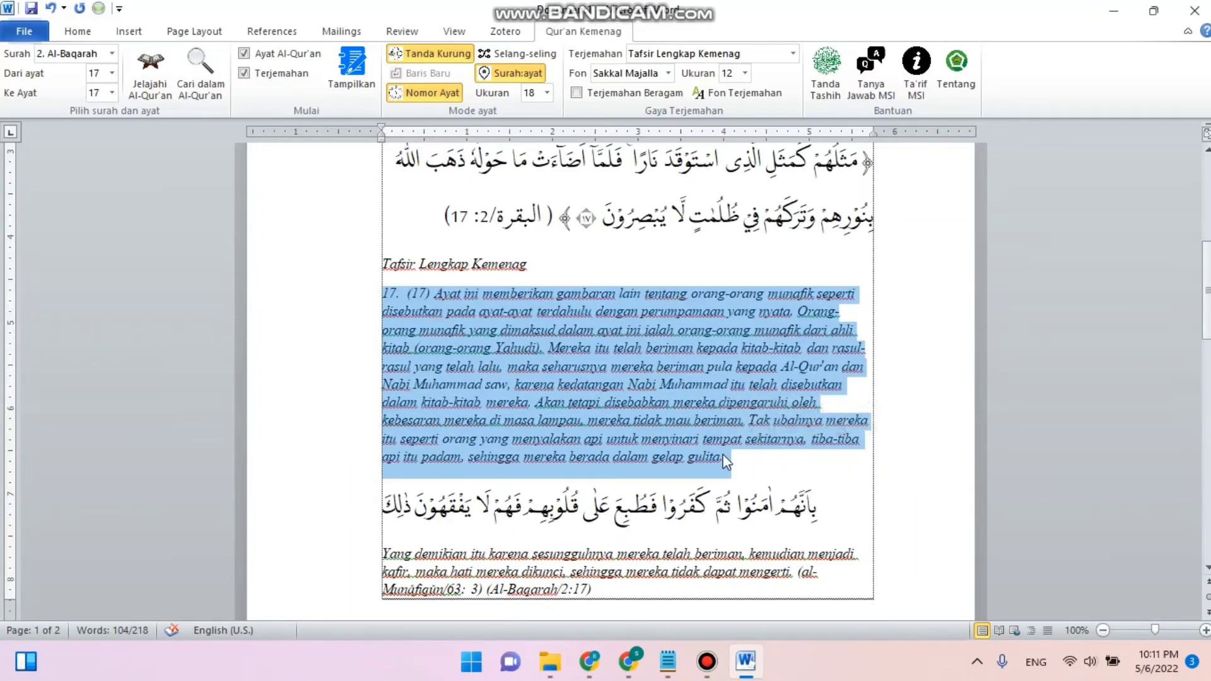
pyautogui.hotkey('ctrl', 'j')
pyautogui.click(613, 403)
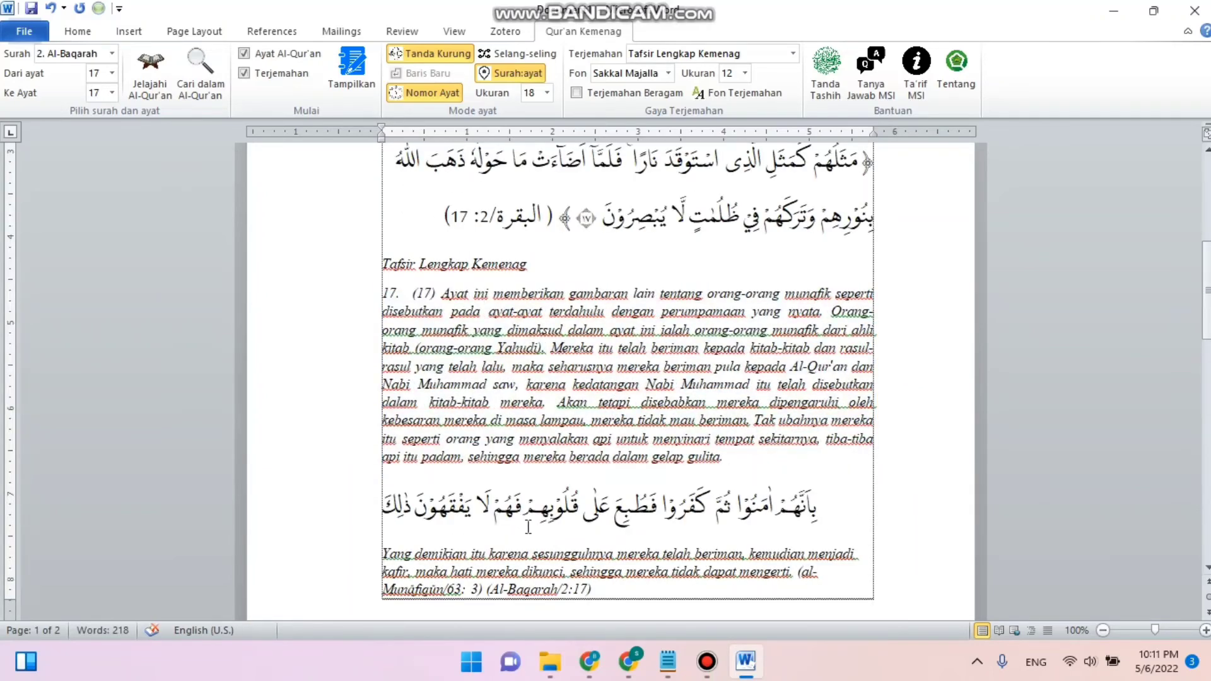
# - Justify the closing tafsir paragraph ending with (Al-Baqarah/2:17)
pyautogui.tripleClick(540, 571)
pyautogui.hotkey('ctrl', 'j')
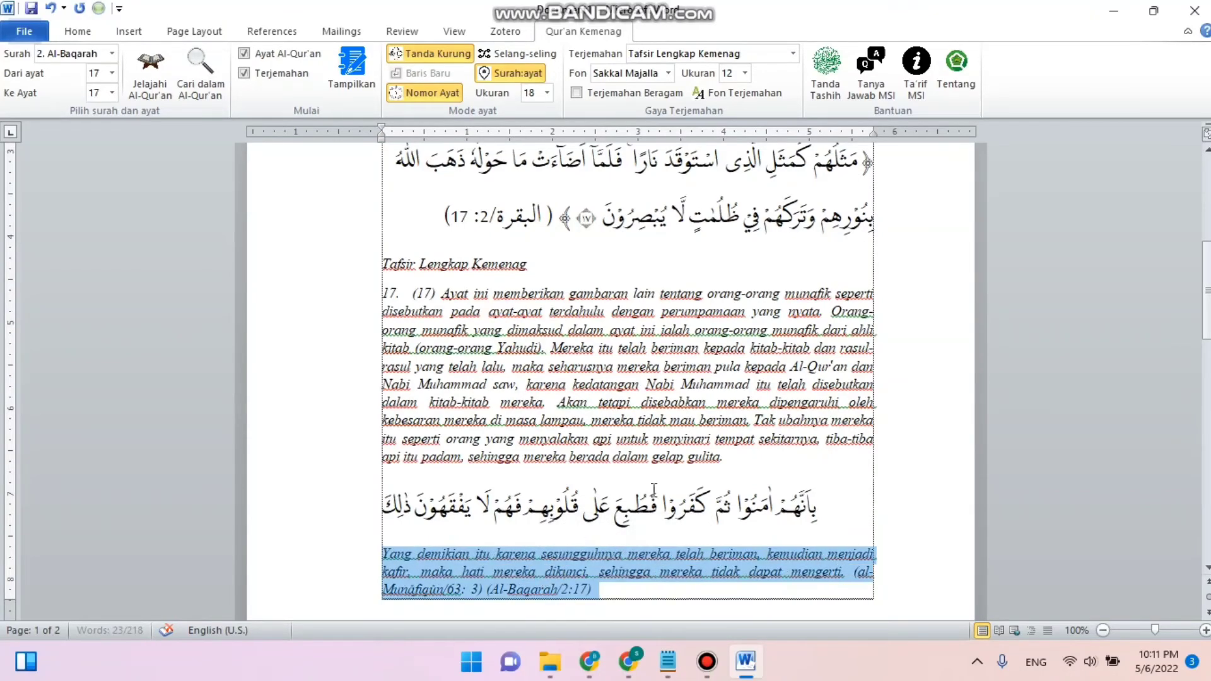
pyautogui.click(668, 461)
# - Open the Jelajahi Al-Qur'an browsing pane
pyautogui.scroll(5, 669, 464)
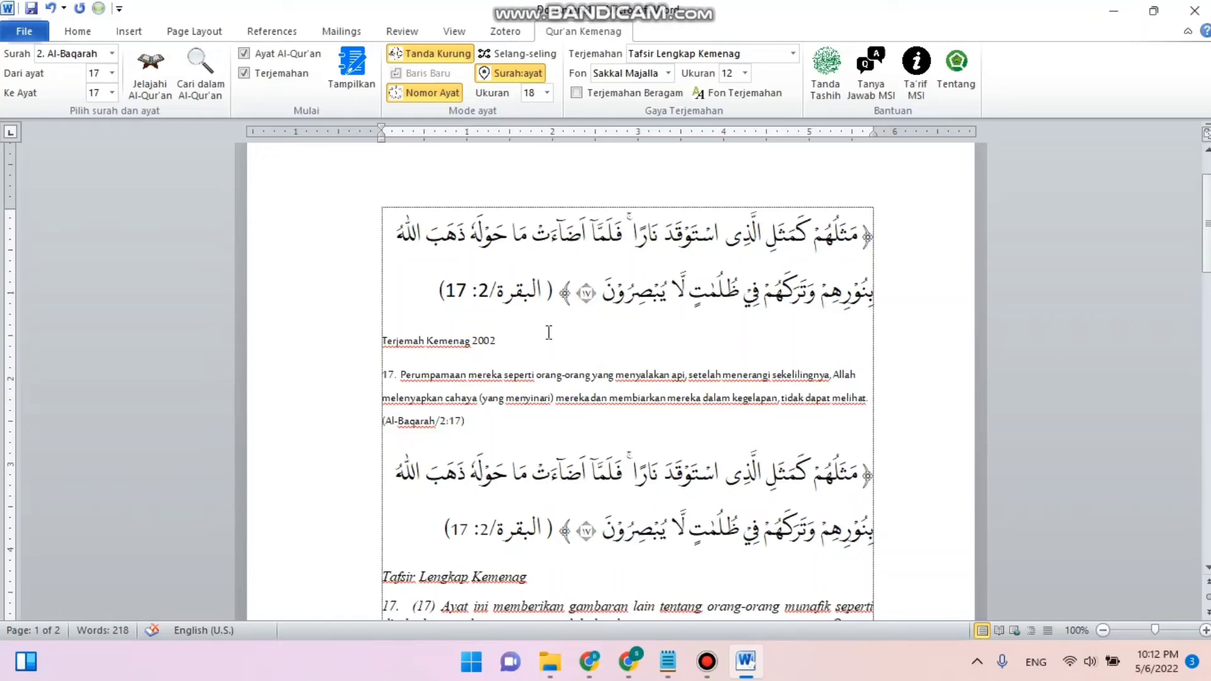
pyautogui.click(159, 95)
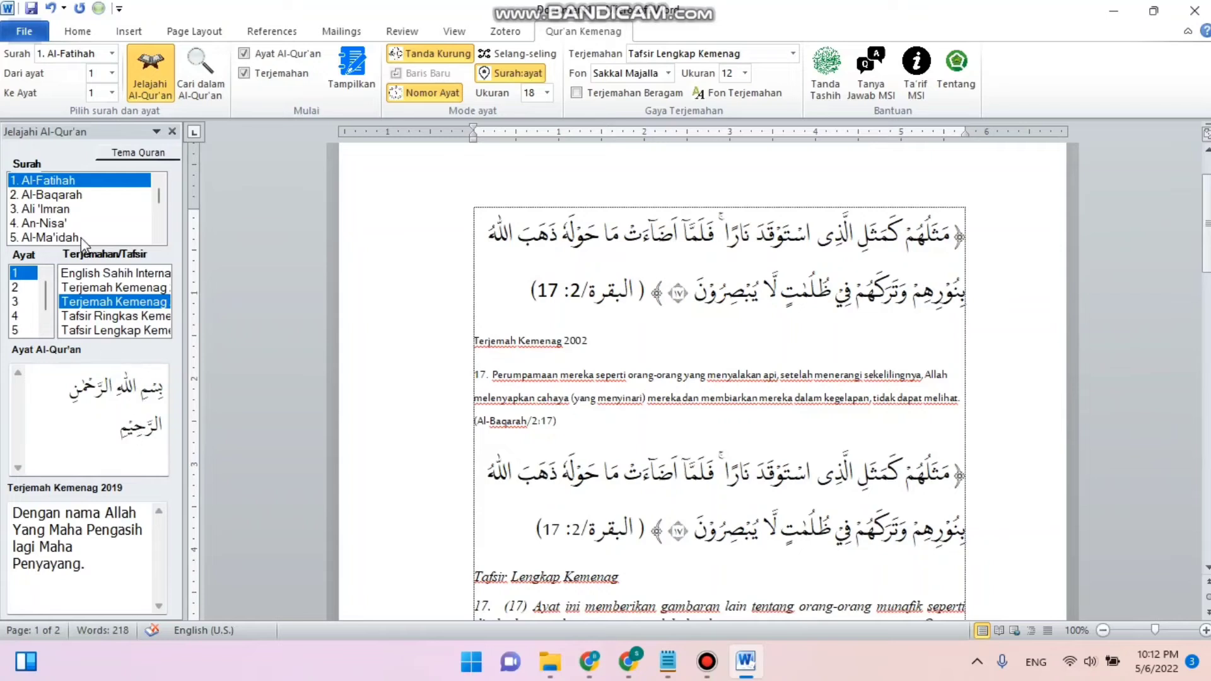
# - Browse surah Asy-Syams in the Jelajahi Al-Qur'an pane, showing ayat 7 with the Terjemah Kemenag 2002 translation
pyautogui.scroll(-2, 110, 226)
pyautogui.scroll(2, 112, 225)
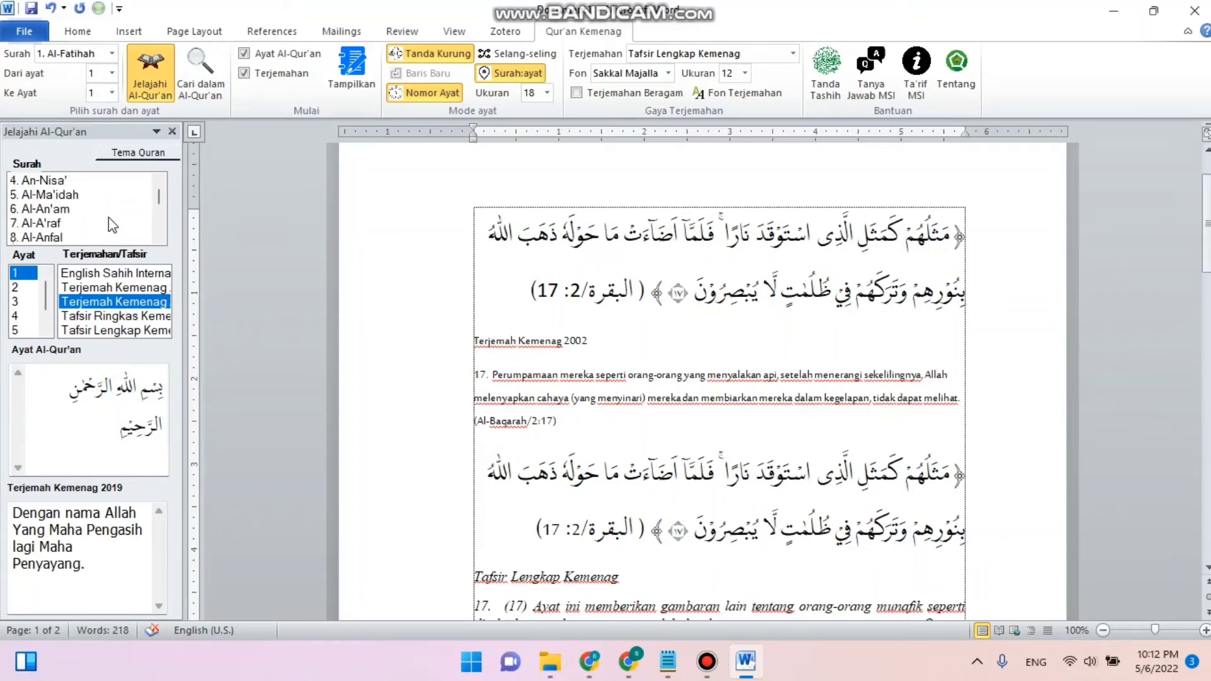
pyautogui.scroll(-19, 112, 225)
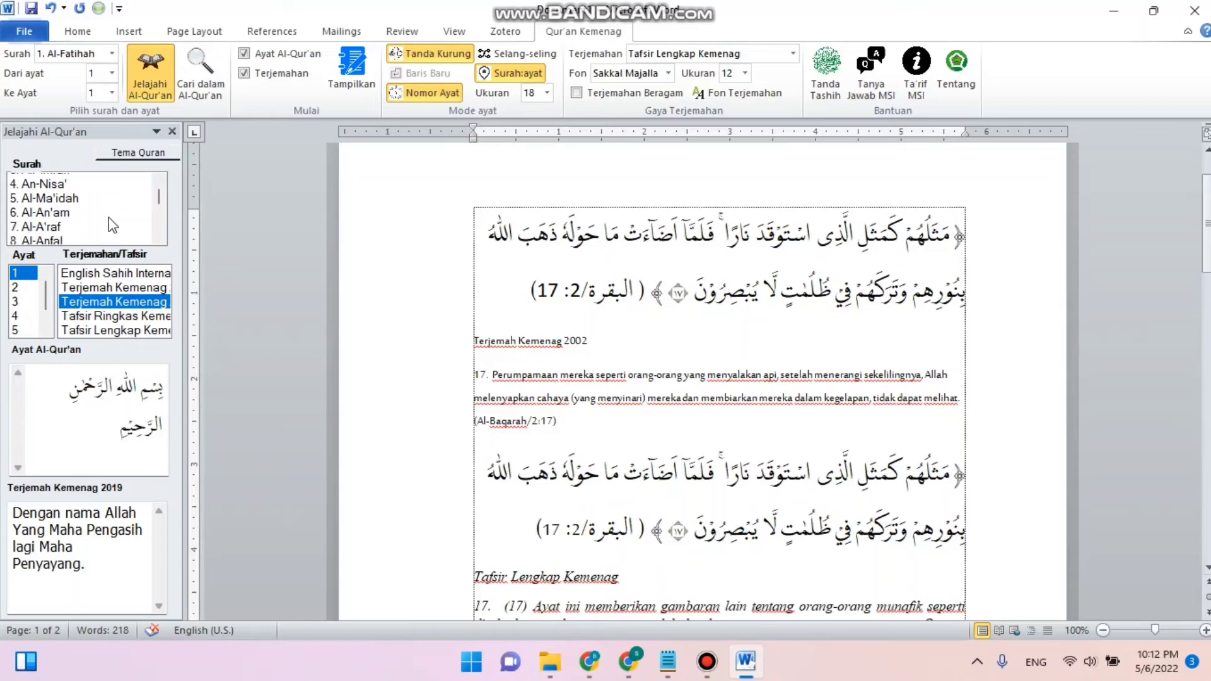
pyautogui.scroll(-10, 111, 225)
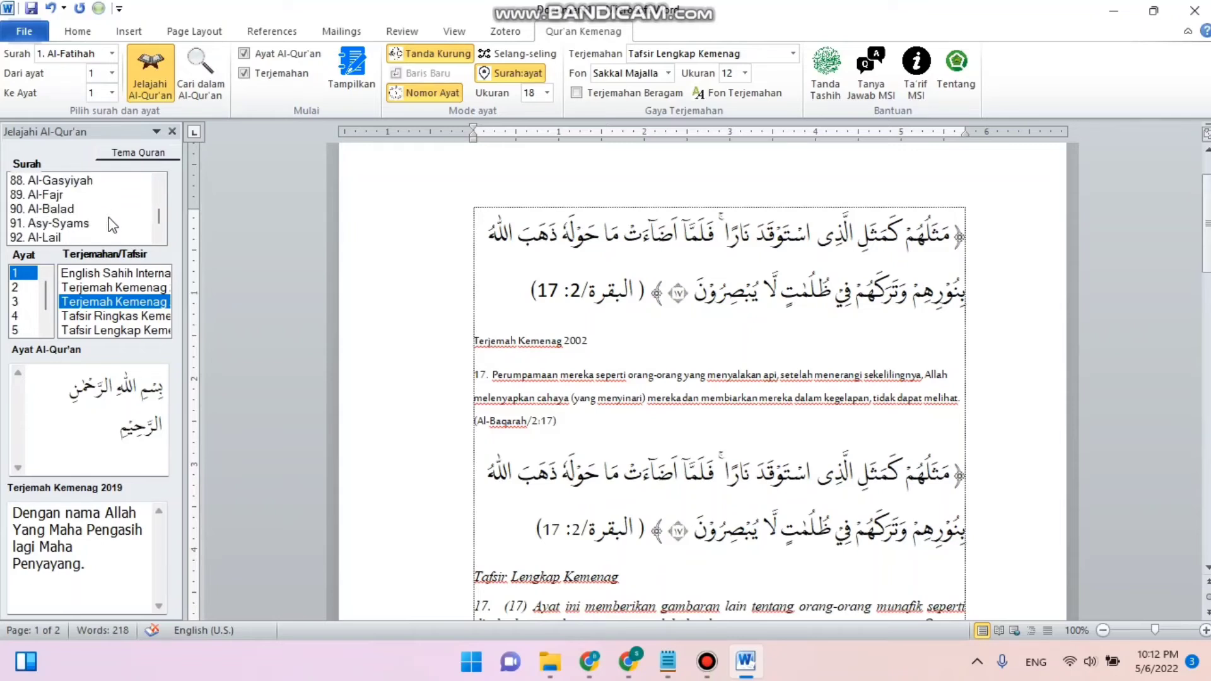
pyautogui.click(113, 224)
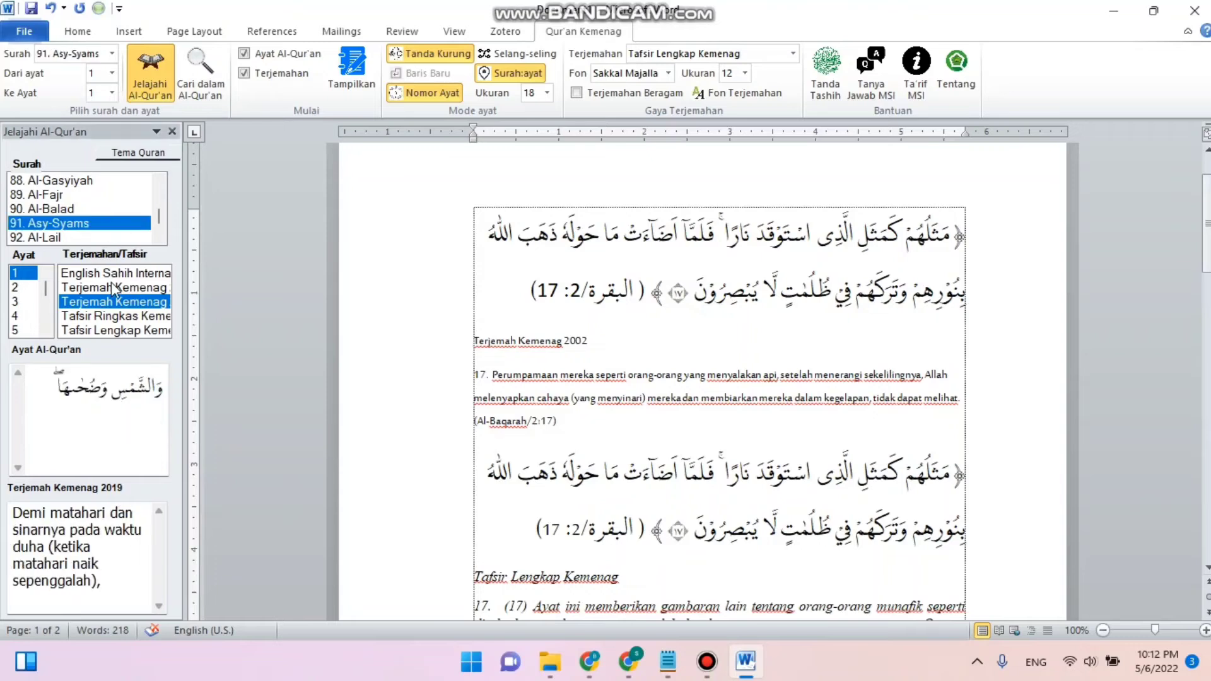
pyautogui.click(121, 288)
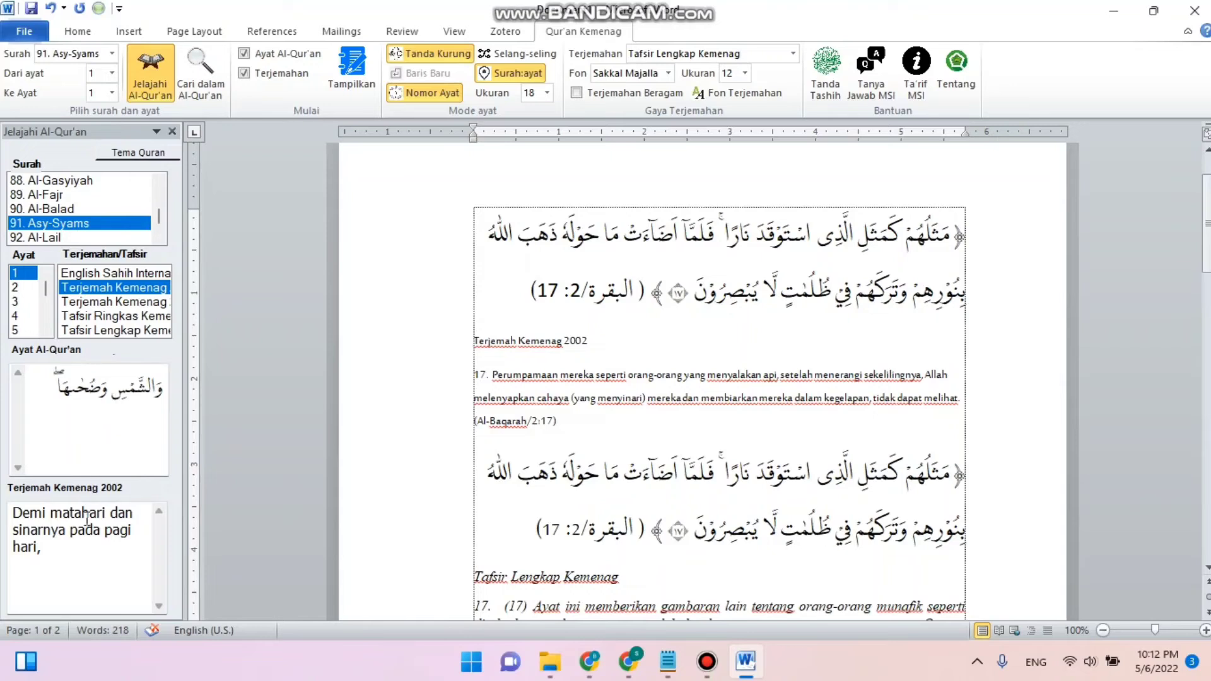
pyautogui.scroll(-1, 33, 322)
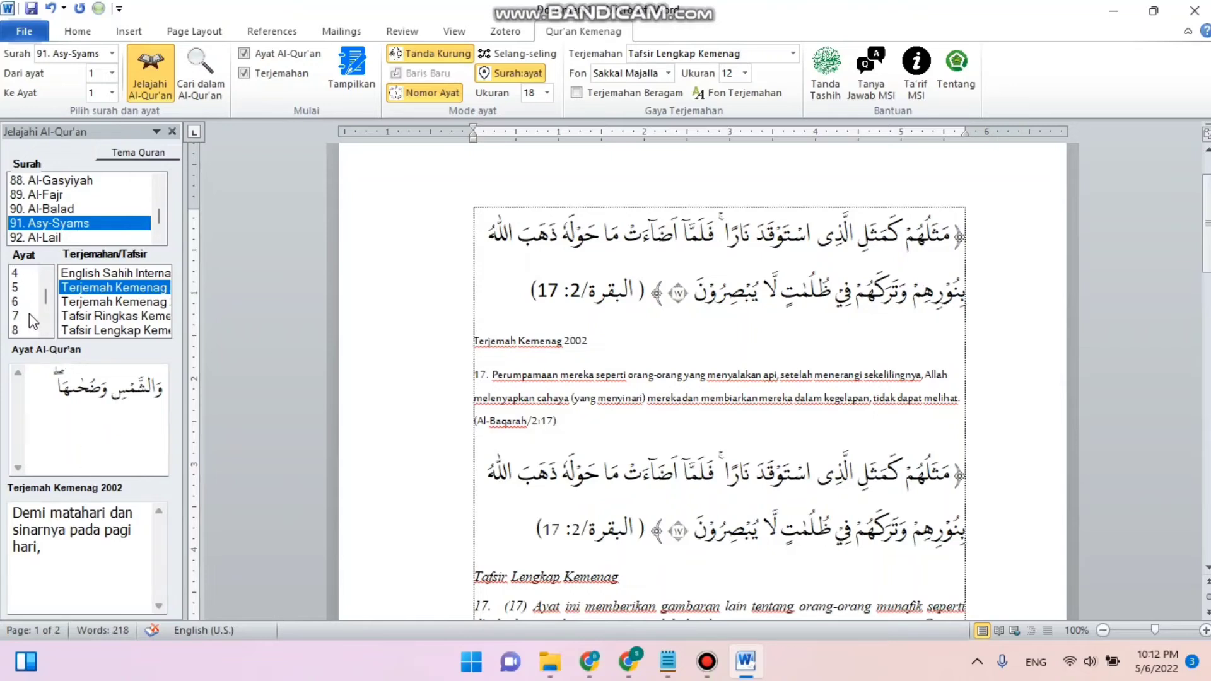
pyautogui.click(32, 316)
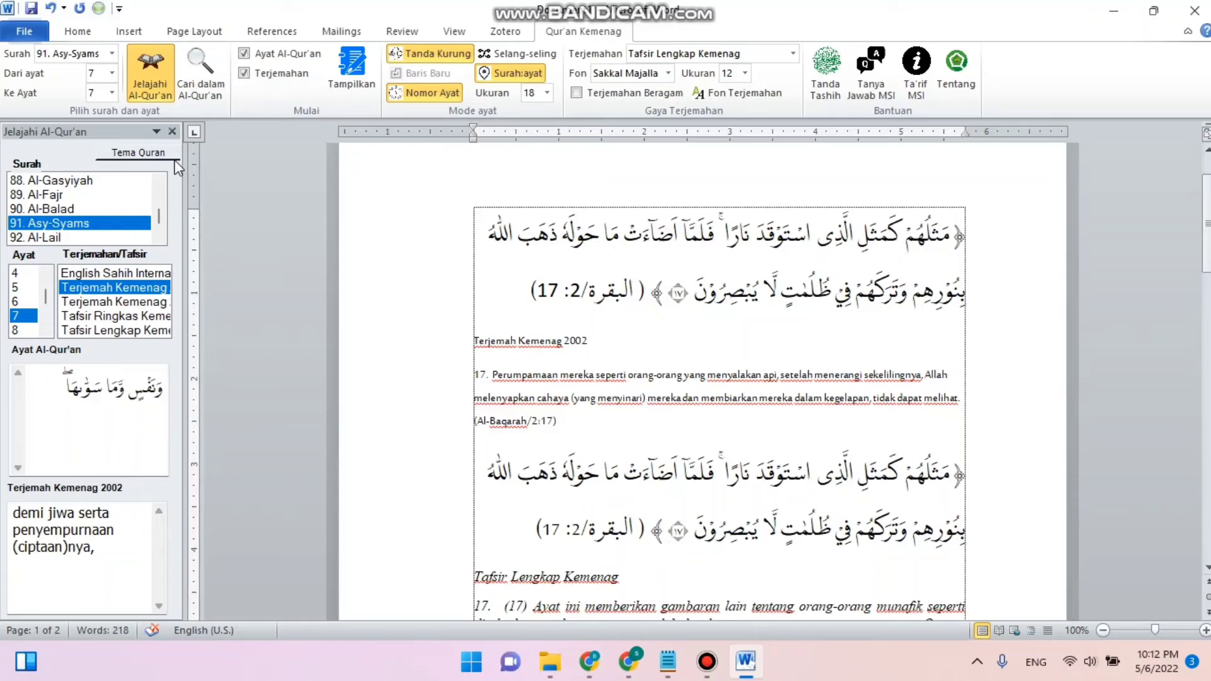
# - Open the Cari dalam Al-Qur'an pane and search the Terjemah Kemenag 2019 translation for haji
pyautogui.click(203, 88)
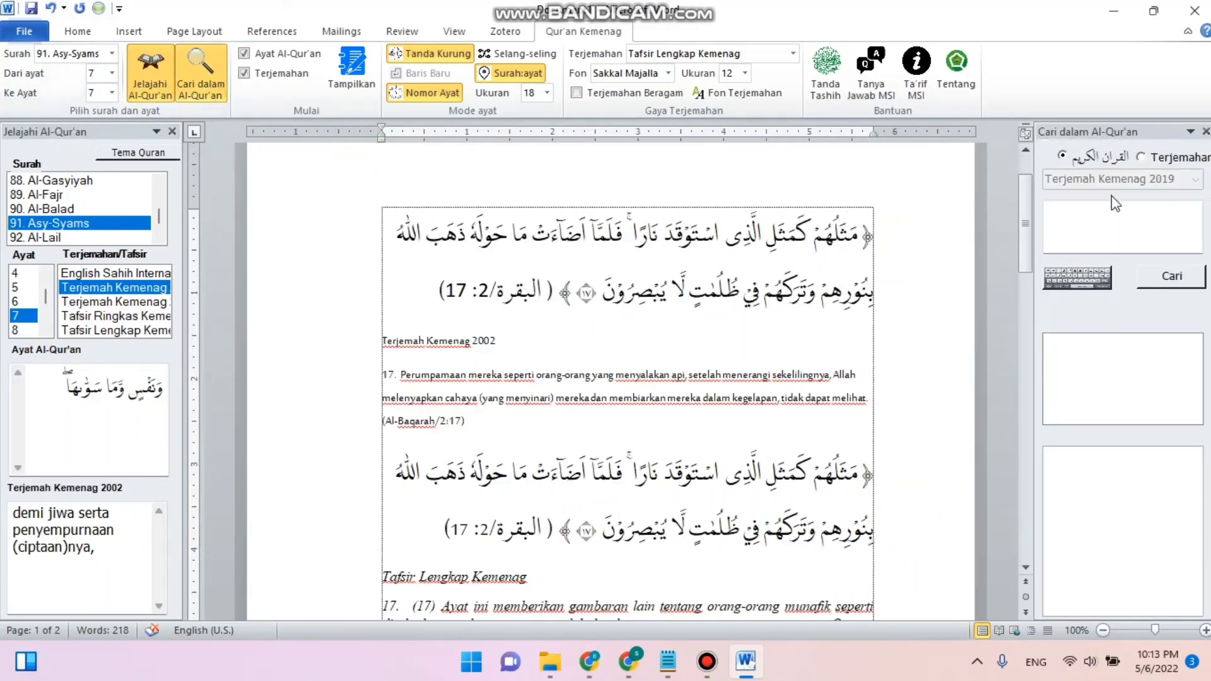
pyautogui.click(1122, 220)
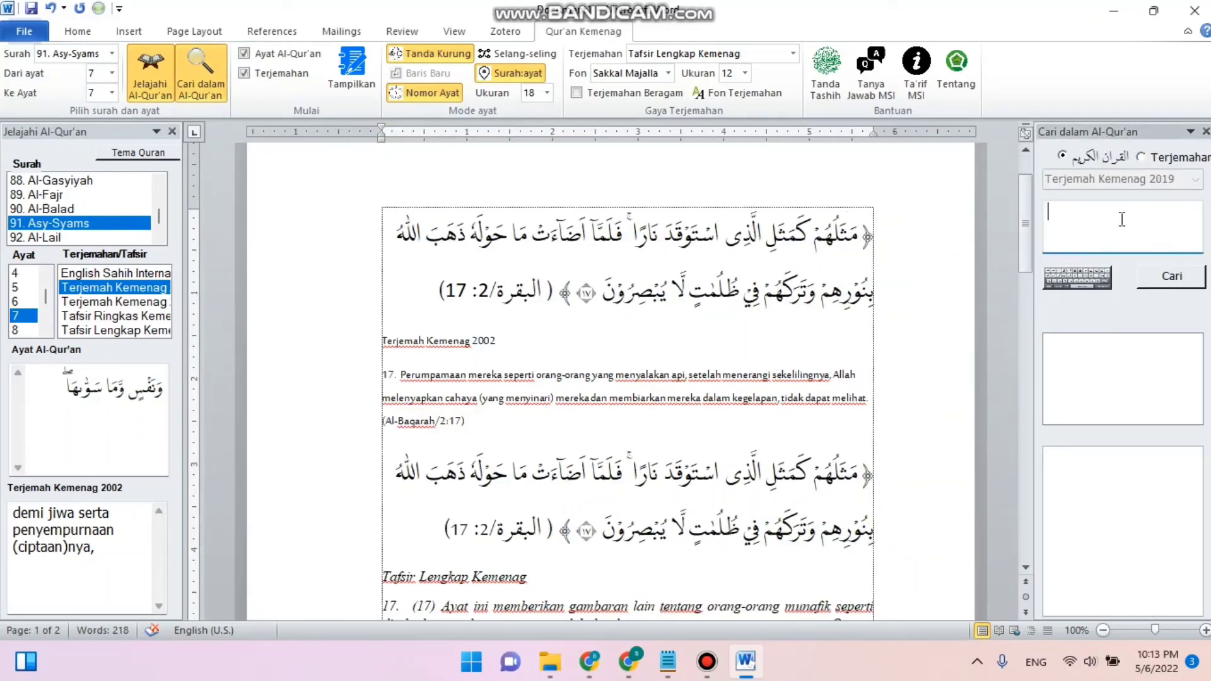
pyautogui.click(1141, 159)
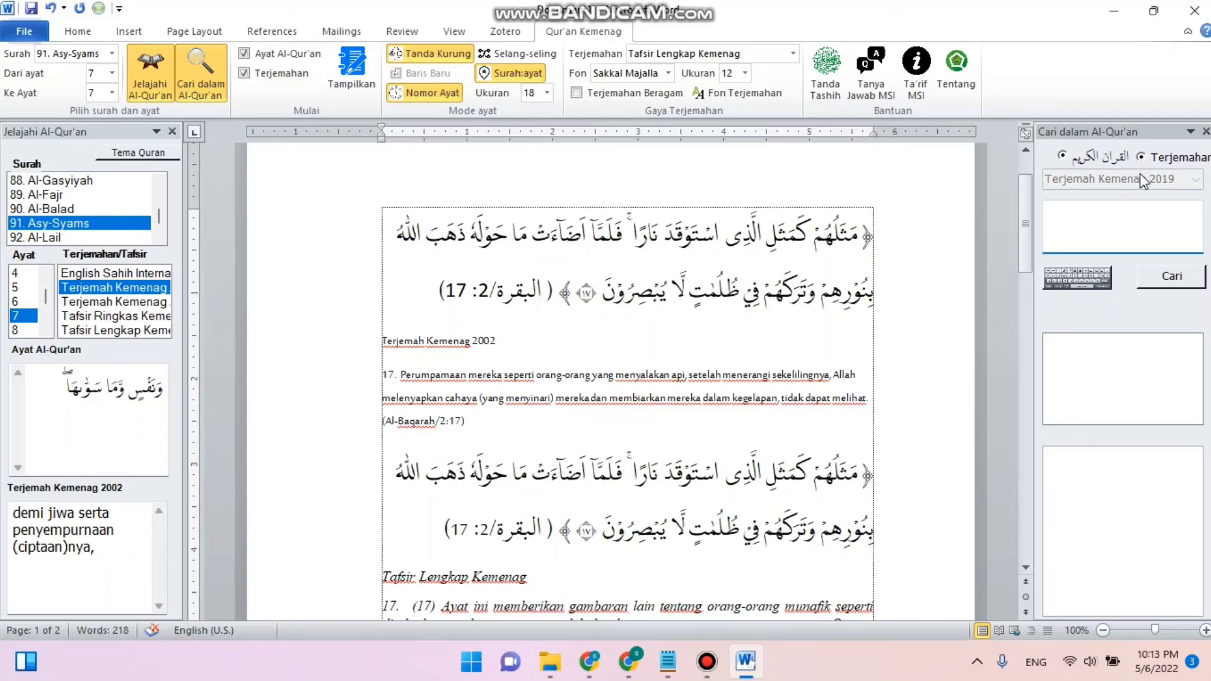
pyautogui.click(1063, 156)
pyautogui.click(1152, 159)
pyautogui.click(1135, 244)
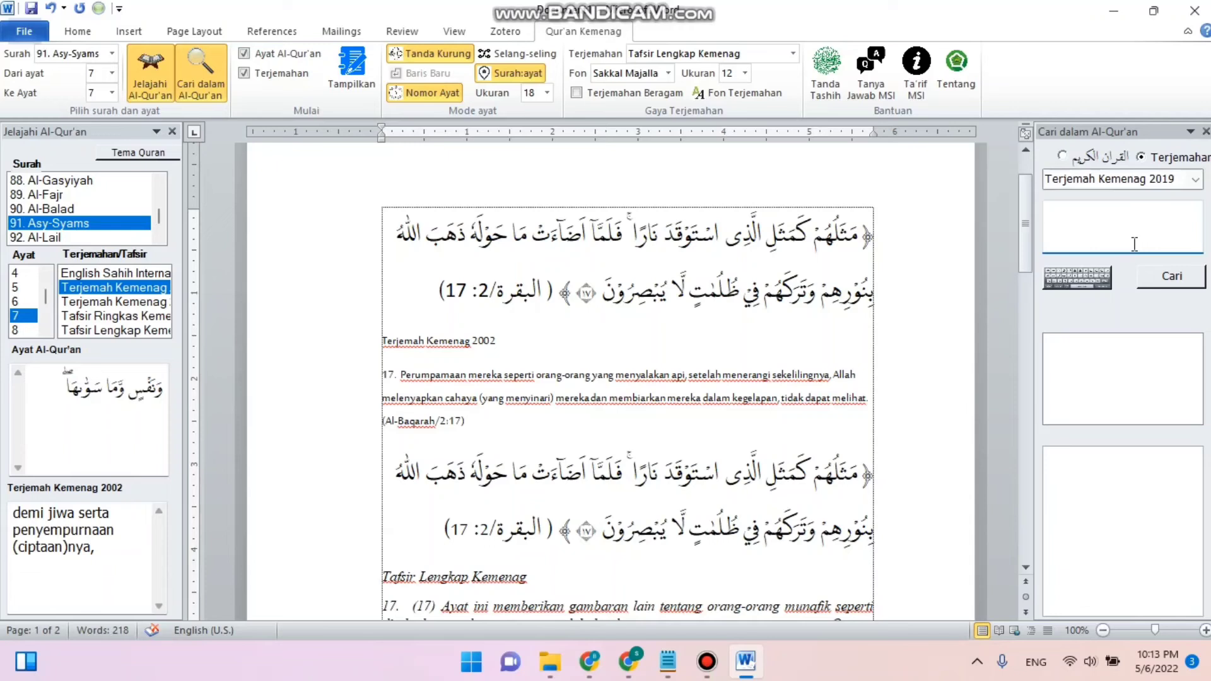
pyautogui.write('haji')
pyautogui.click(1168, 278)
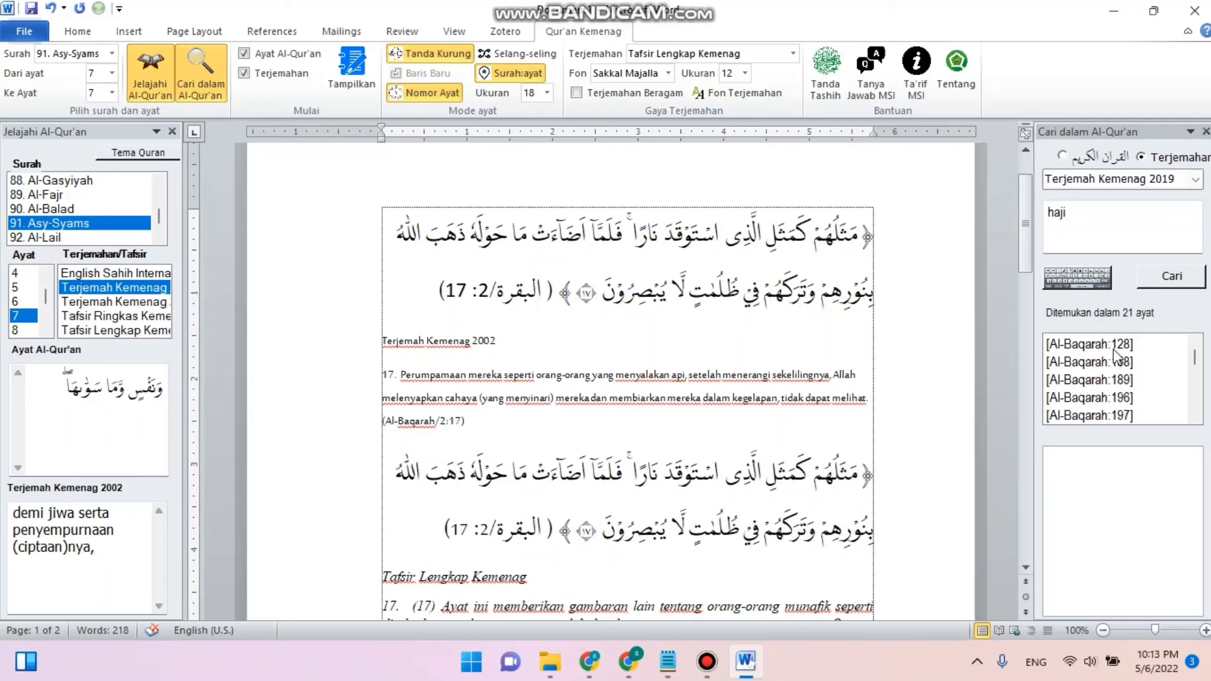
# - Open the Al-Baqarah:128 search result and scroll through the result list and its translation text
pyautogui.scroll(-5, 1117, 357)
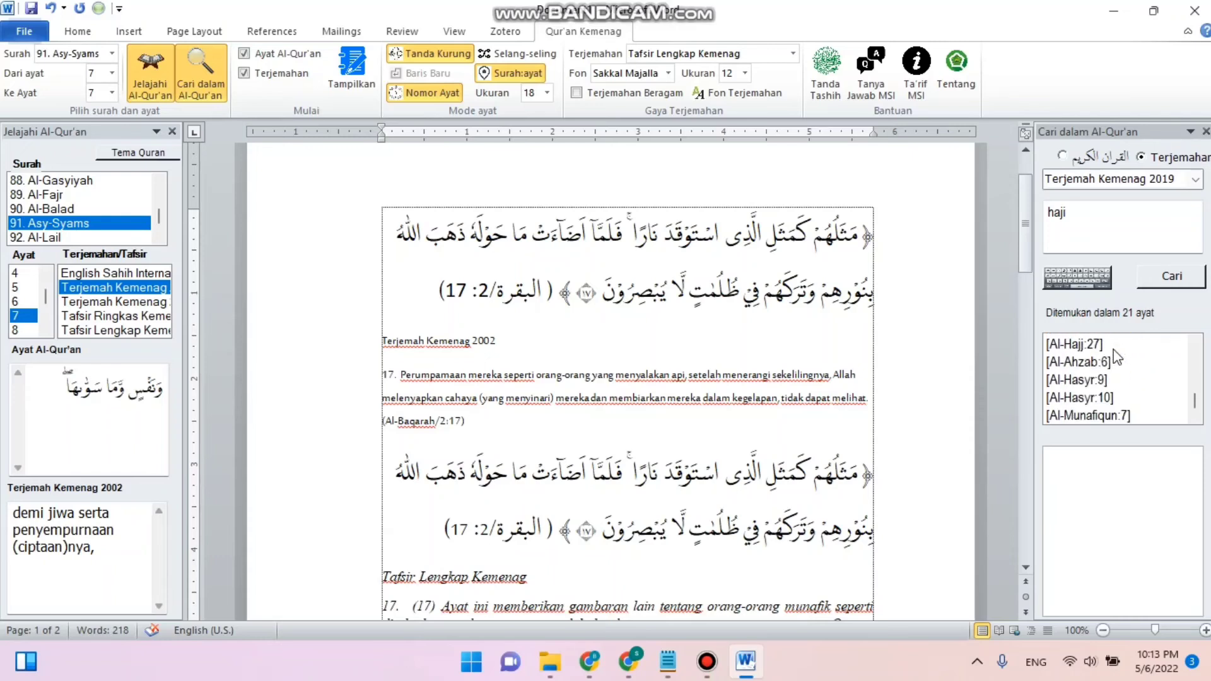
pyautogui.scroll(5, 1117, 357)
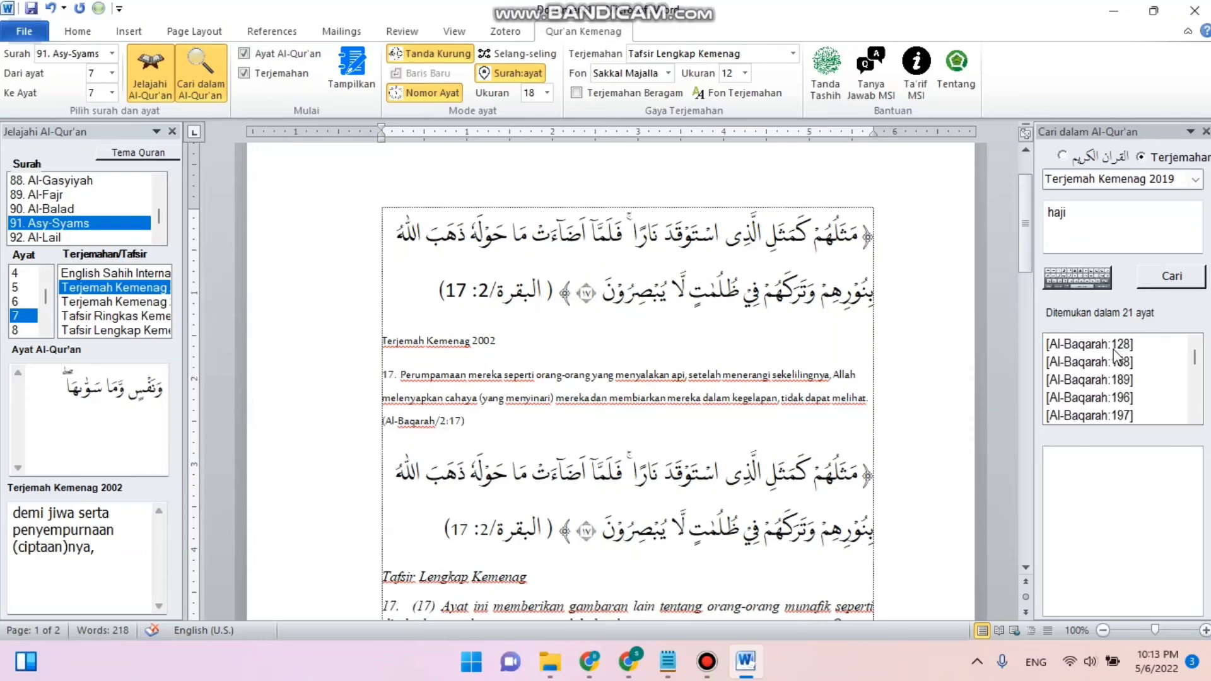
pyautogui.click(1114, 350)
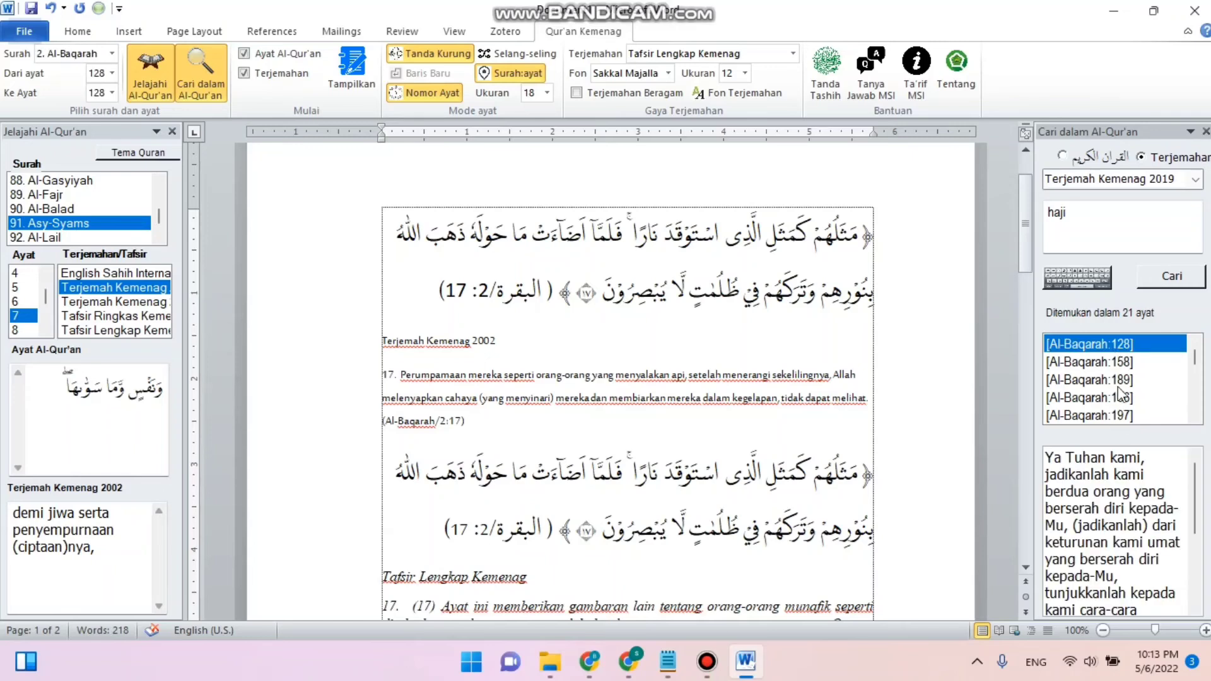
pyautogui.scroll(-1, 1123, 394)
pyautogui.scroll(-3, 1150, 514)
pyautogui.scroll(2, 1149, 514)
pyautogui.scroll(-2, 1150, 514)
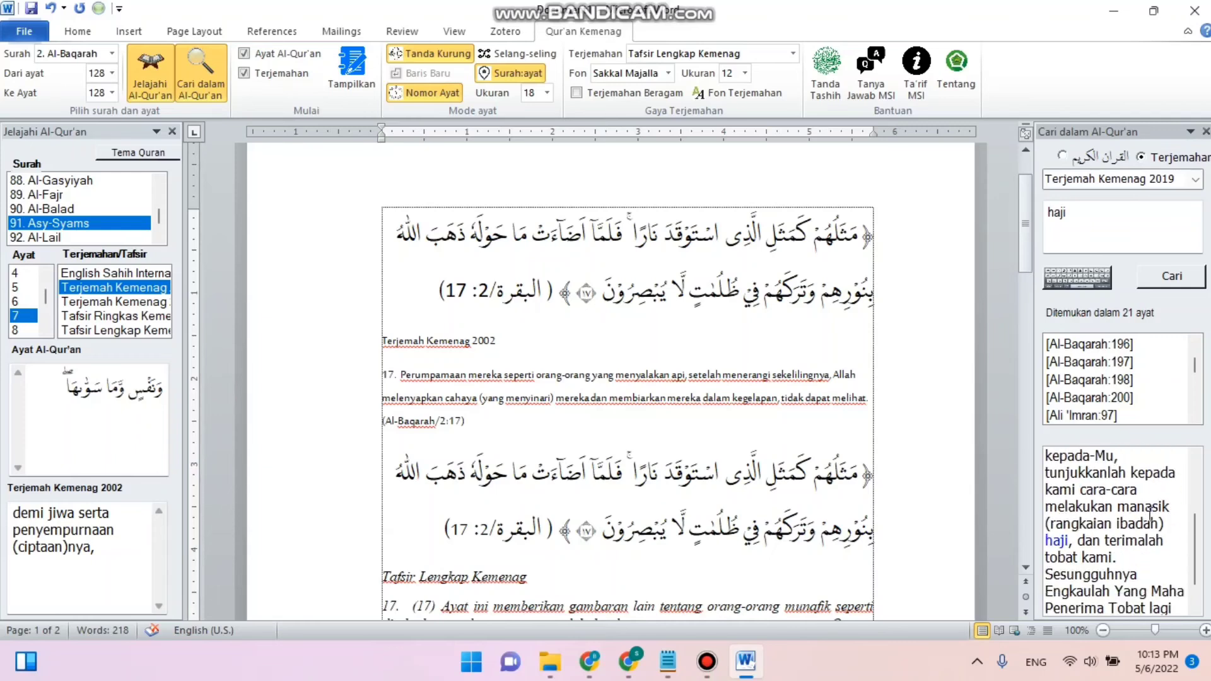
pyautogui.scroll(3, 1150, 514)
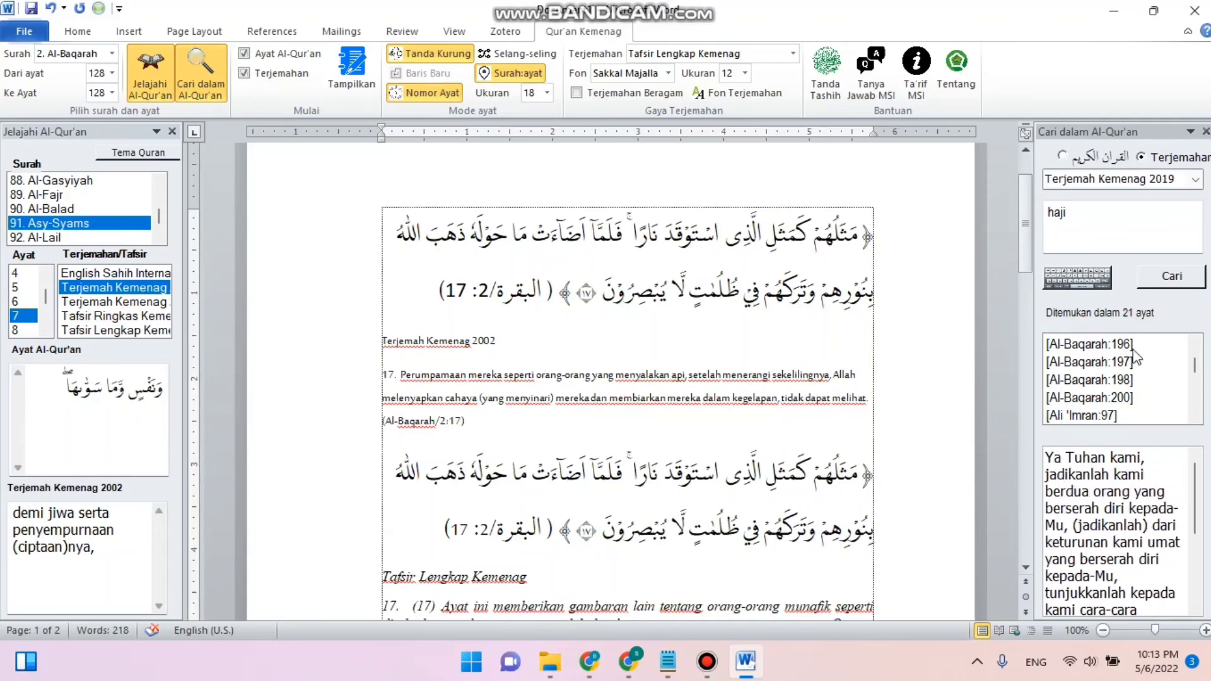
pyautogui.scroll(1, 1132, 366)
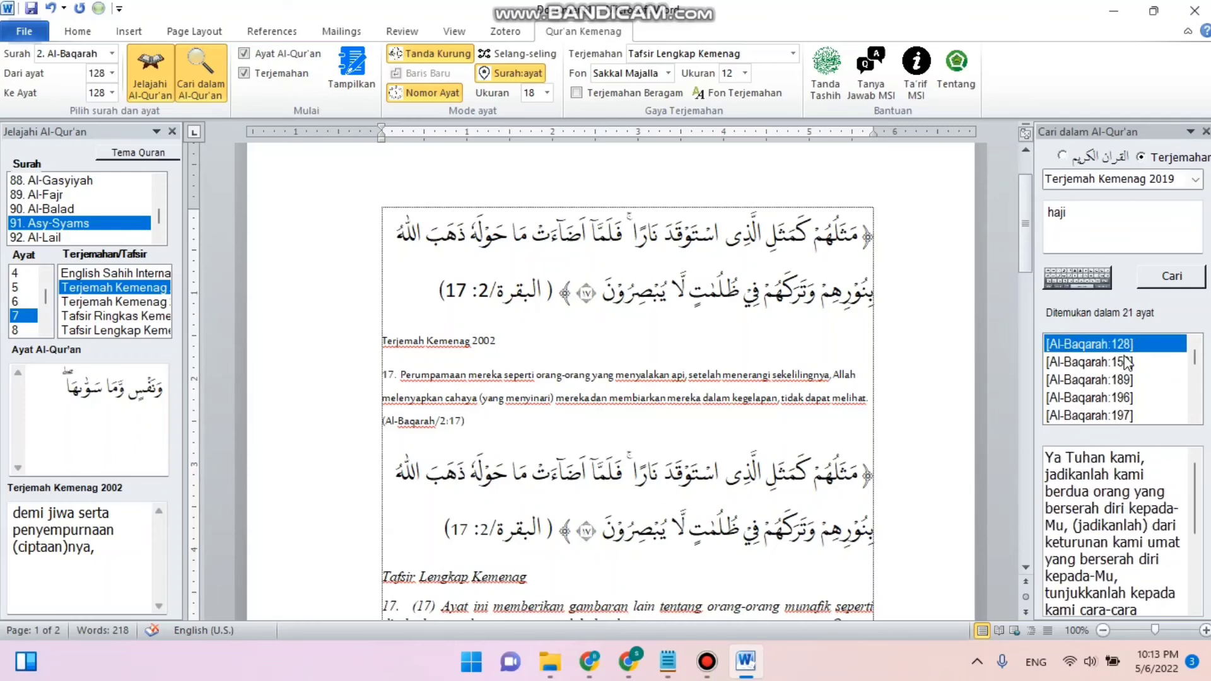
pyautogui.scroll(-2, 1127, 373)
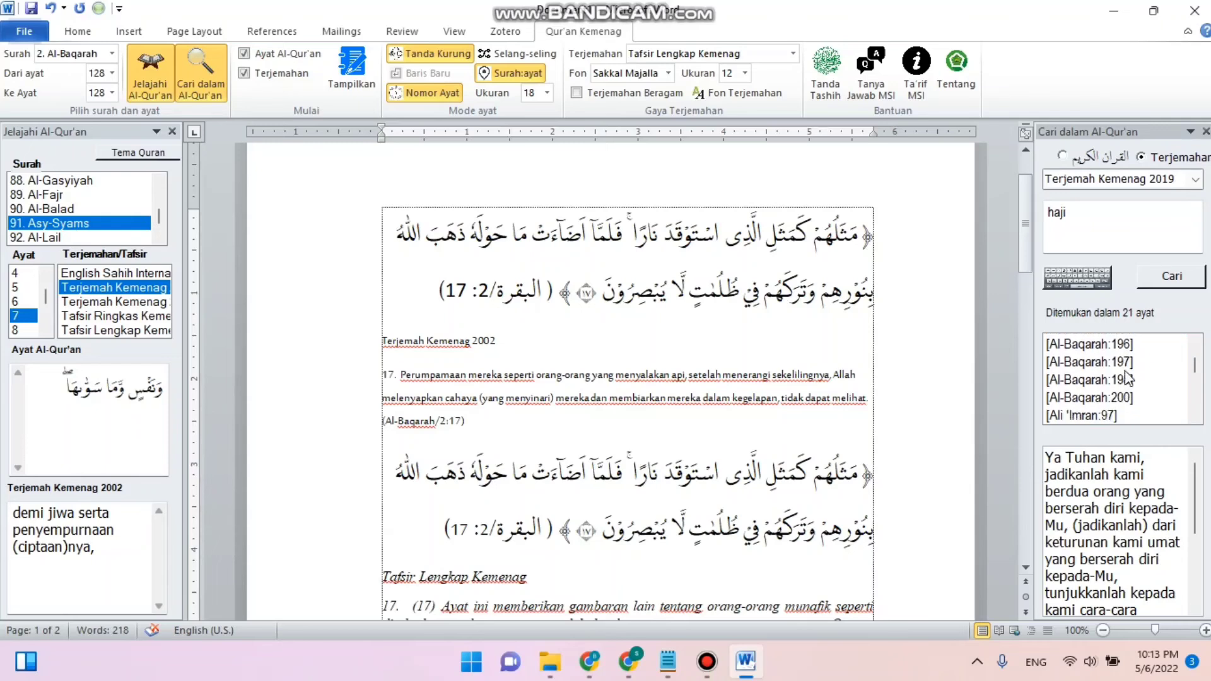
pyautogui.scroll(2, 1129, 381)
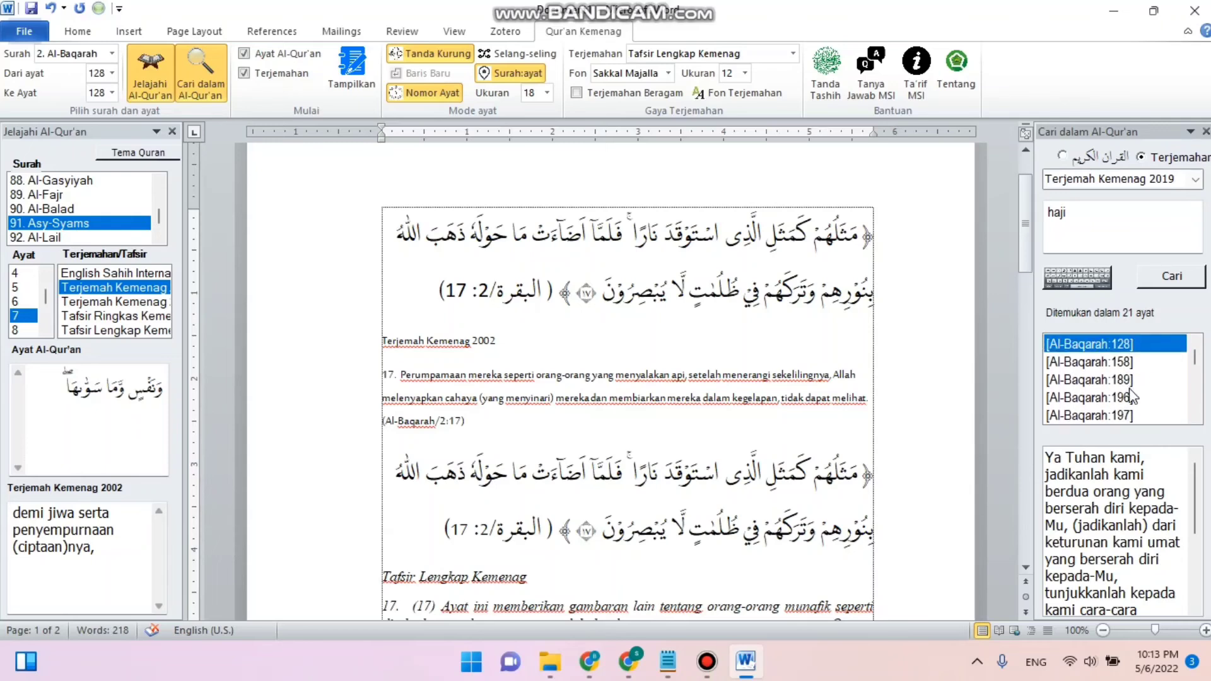
pyautogui.scroll(-3, 1131, 395)
pyautogui.scroll(1, 1126, 407)
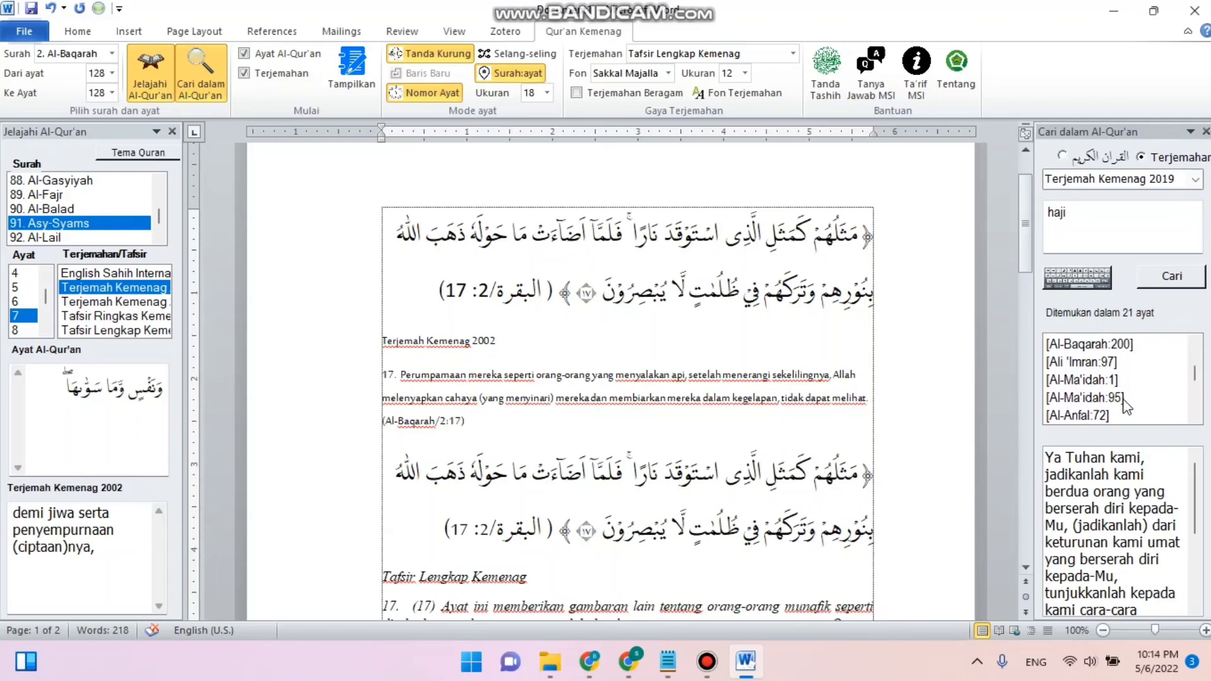
pyautogui.scroll(-4, 1126, 407)
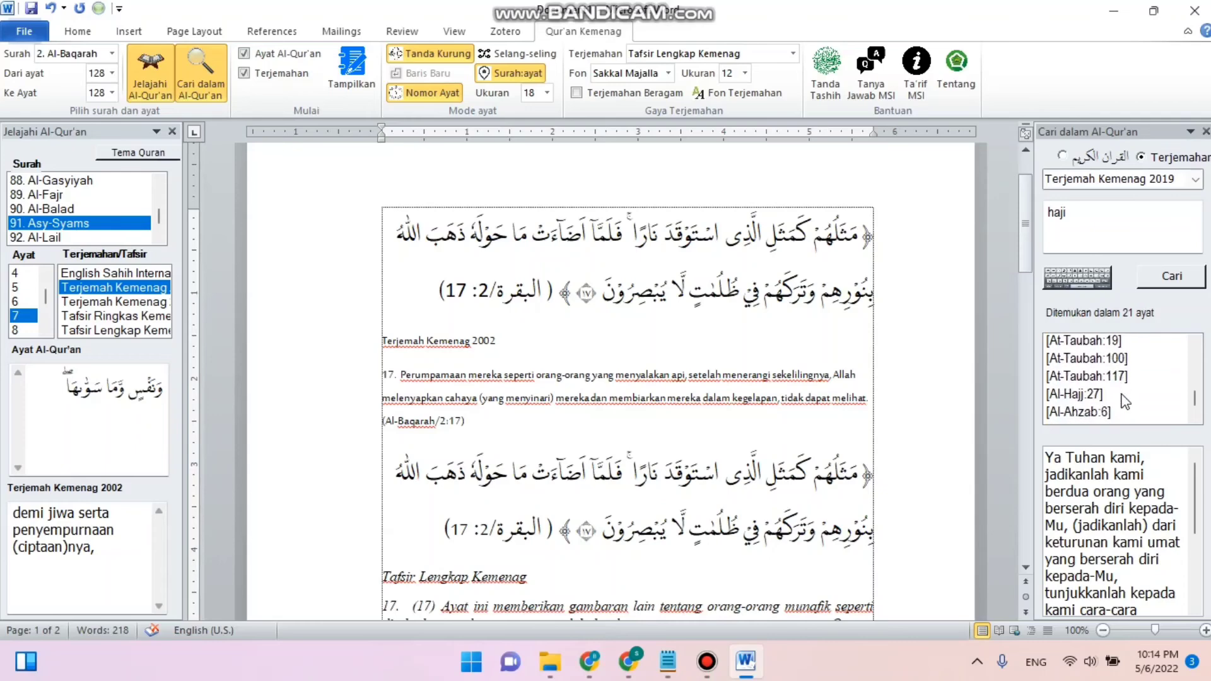
pyautogui.scroll(-3, 1123, 400)
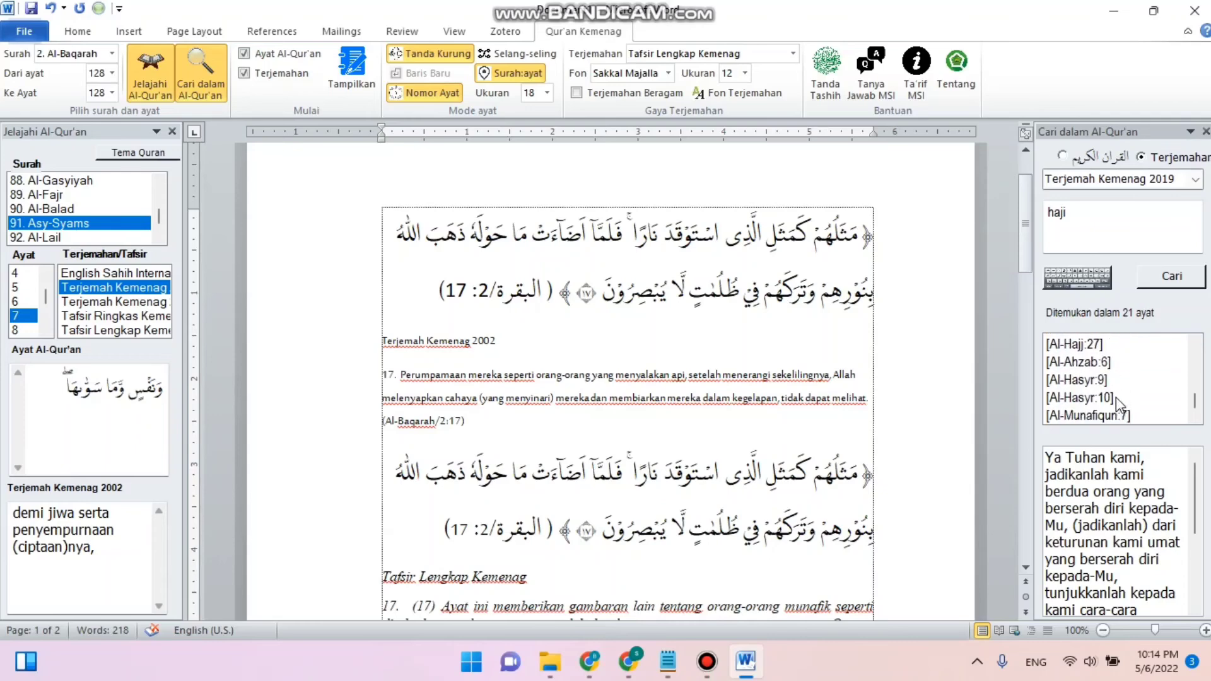
# - Switch the search to the Arabic Quran text and search for المؤمنون using an Arabic keyboard layout
pyautogui.click(1066, 157)
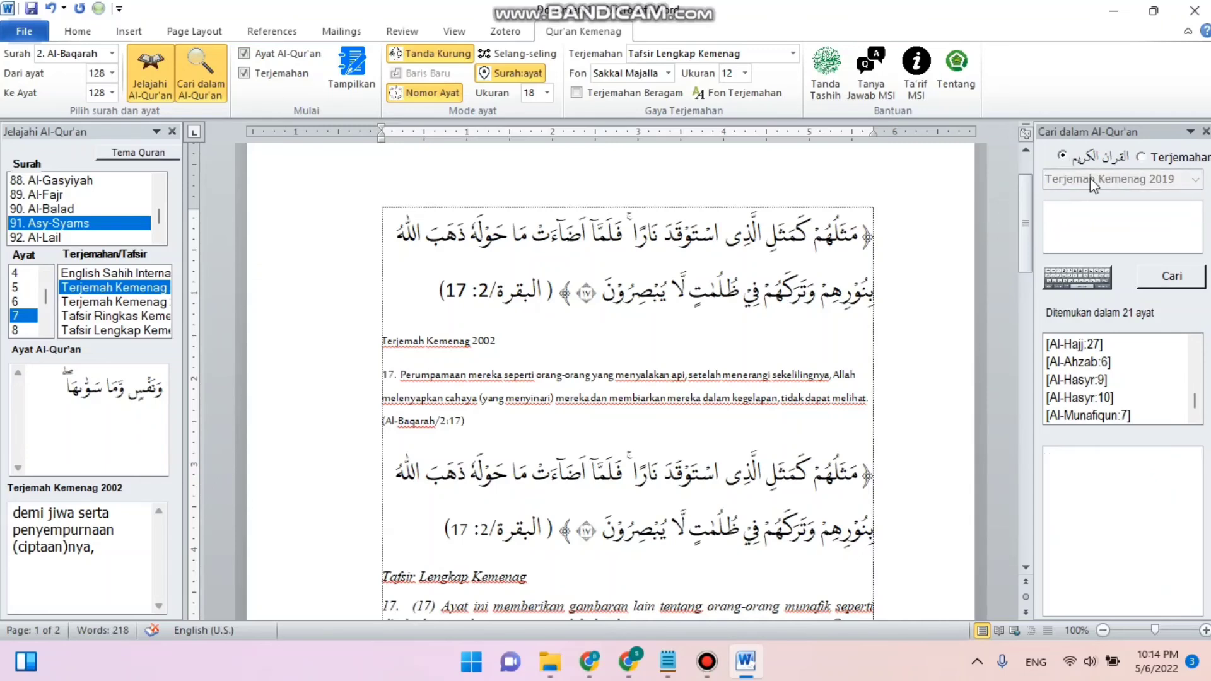
pyautogui.click(1139, 222)
pyautogui.hotkey('alt', 'shift')
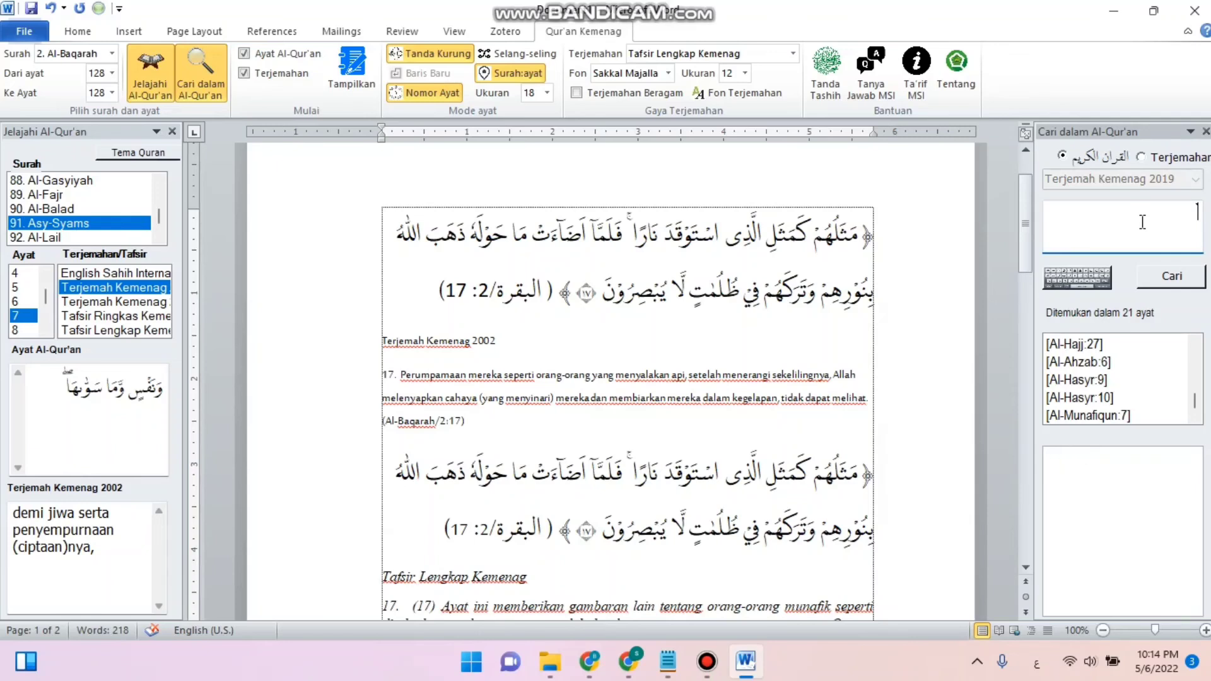
pyautogui.write('المؤمنون')
pyautogui.click(1169, 287)
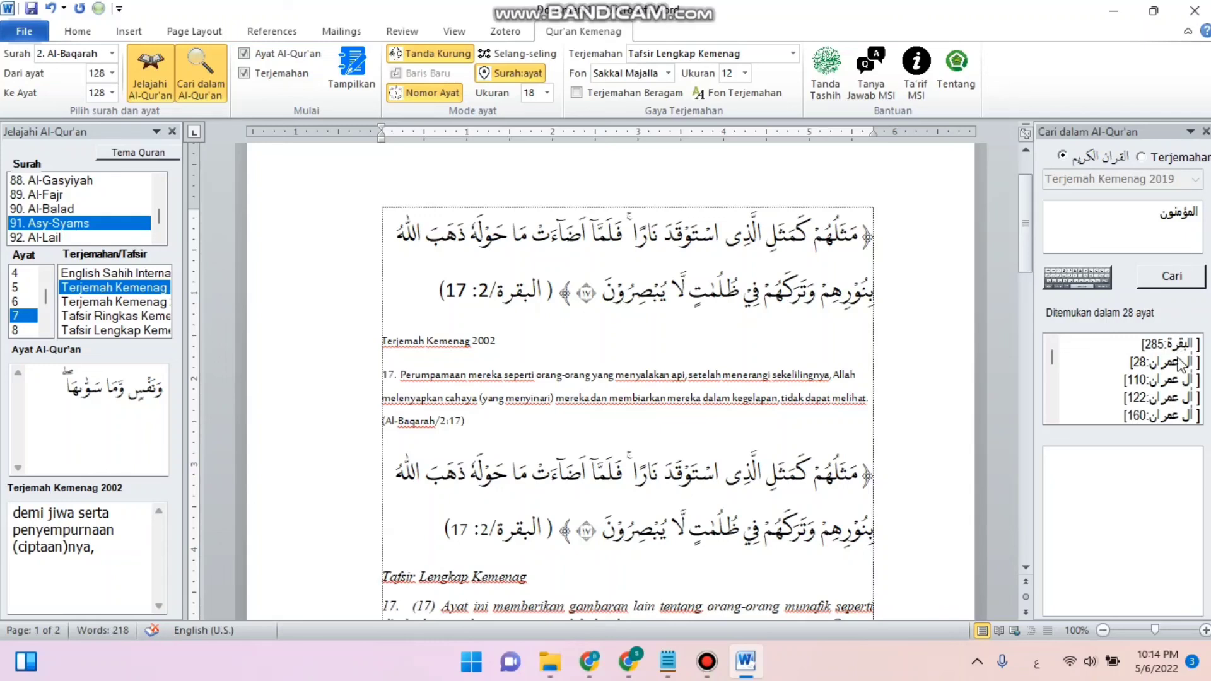
# - Scroll the Arabic search results and open the Ali 'Imran:122 verse to view its text
pyautogui.scroll(-4, 1186, 378)
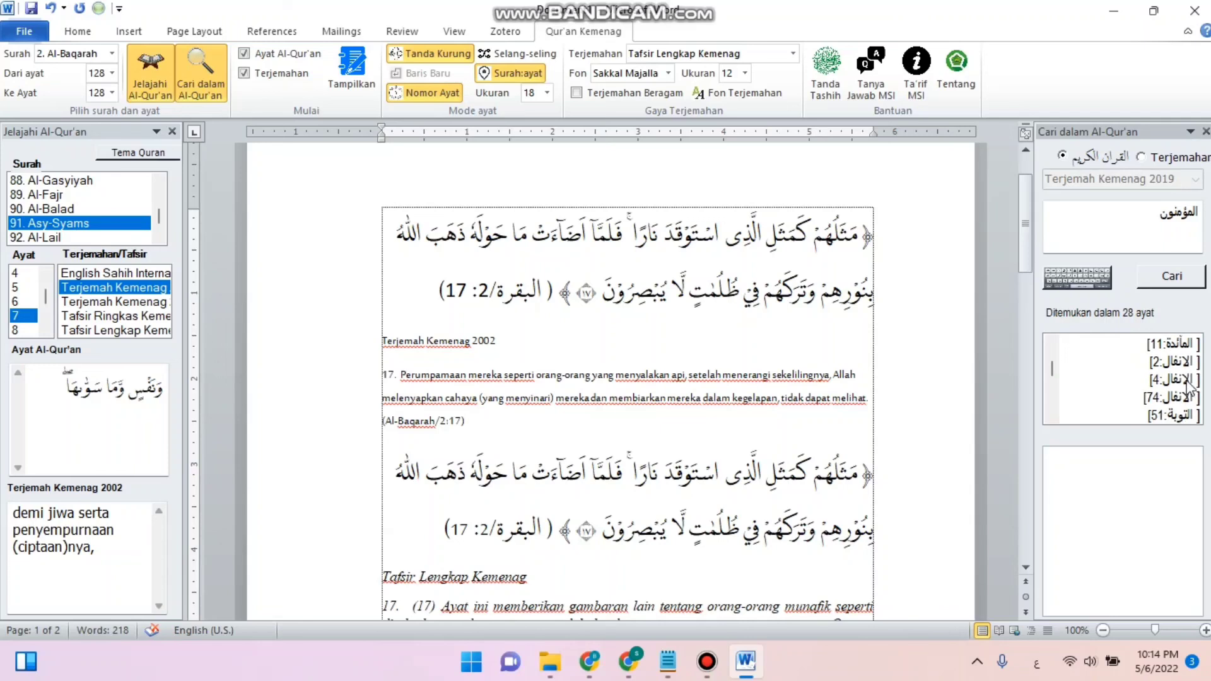
pyautogui.scroll(-3, 1188, 404)
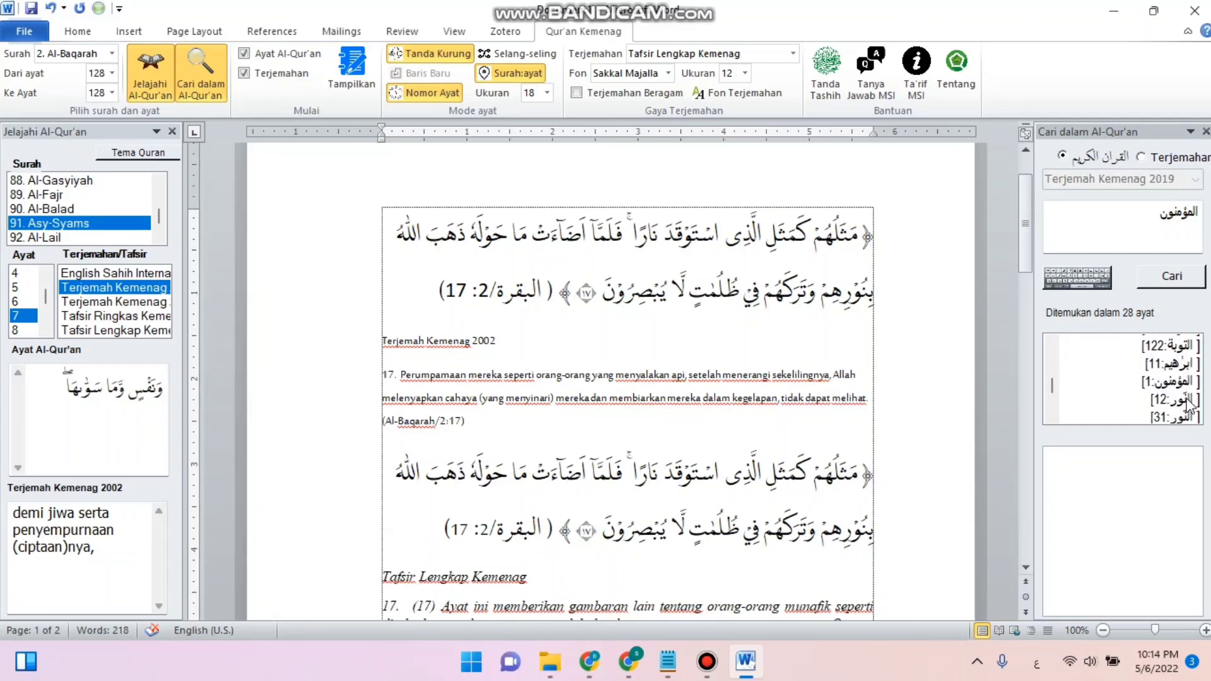
pyautogui.scroll(7, 1189, 404)
pyautogui.click(1189, 399)
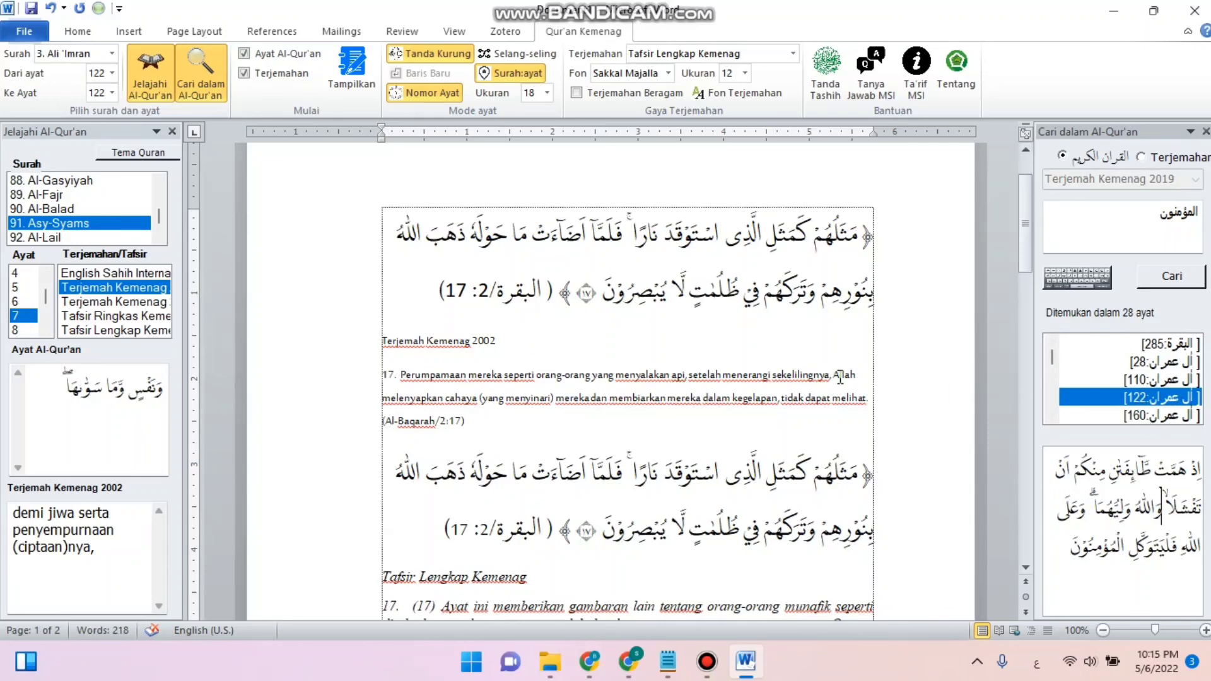
pyautogui.scroll(-1, 840, 378)
pyautogui.scroll(2, 840, 290)
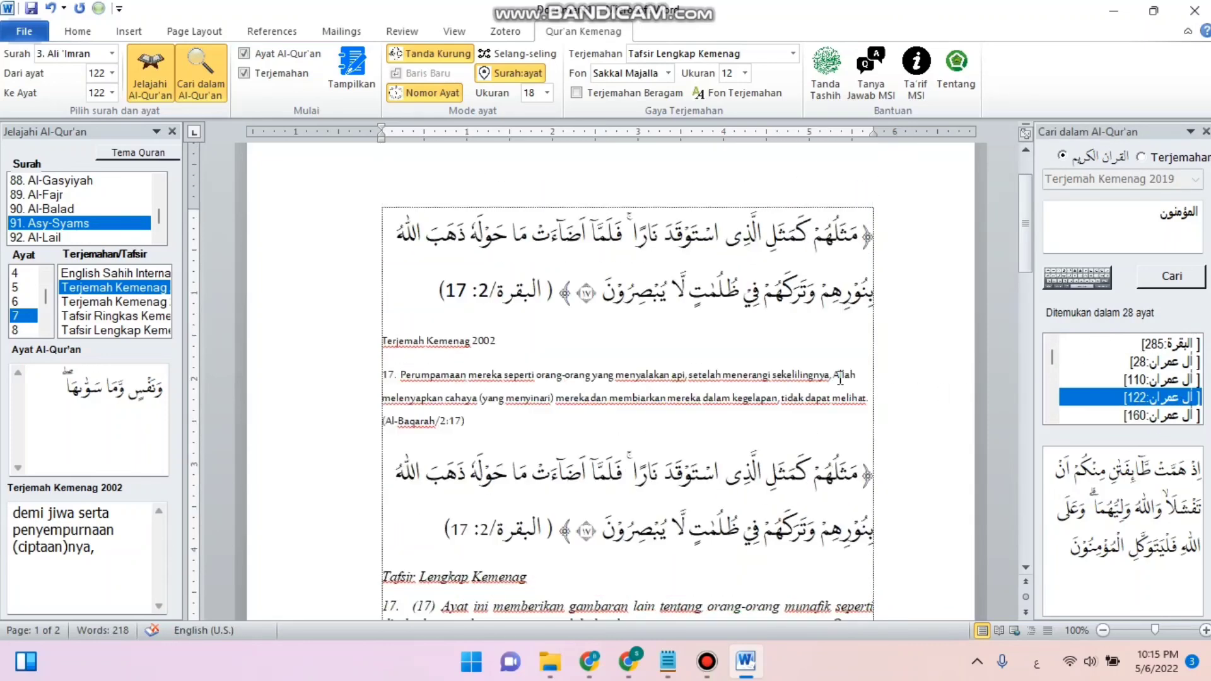
pyautogui.scroll(2, 736, 388)
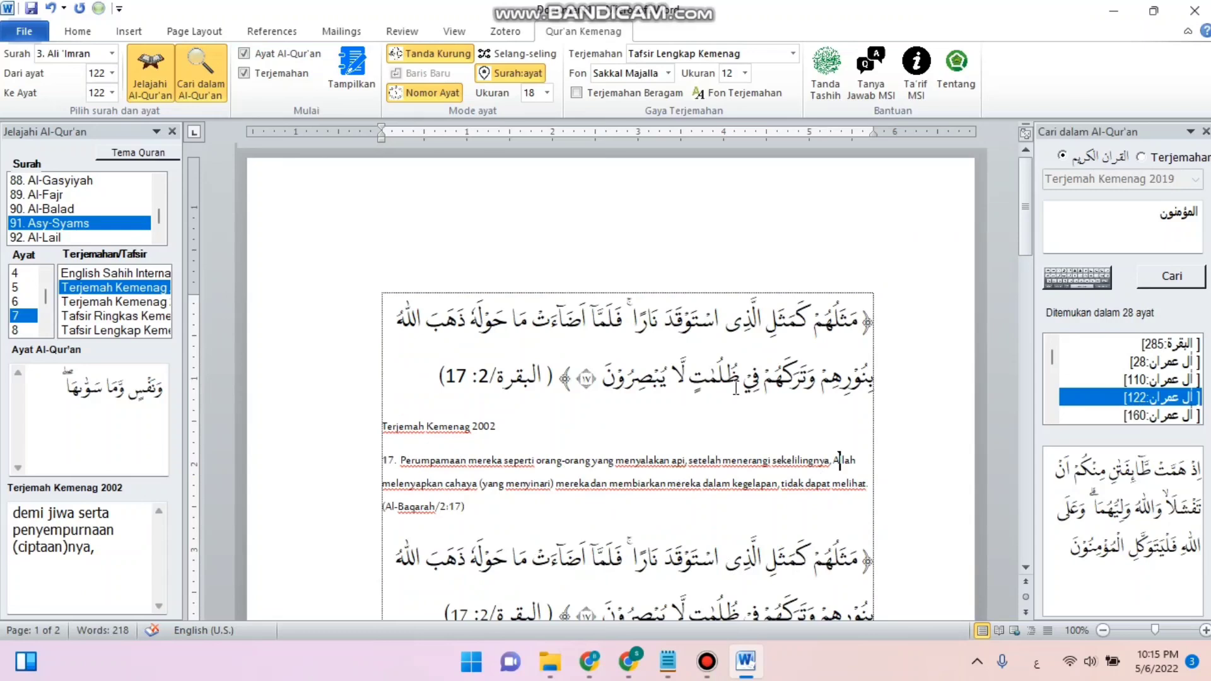